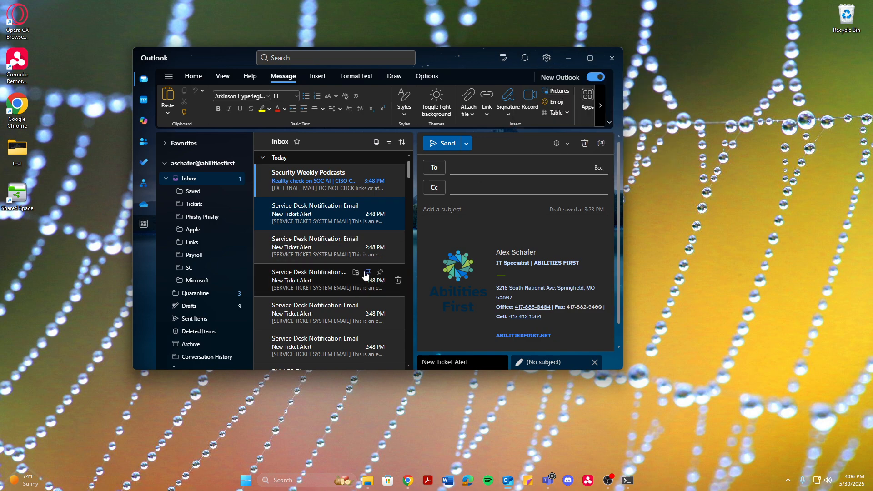
Step: Find and open yesterday's "Sig / font stuff" email in the inbox and maximize the Outlook window to show its attachments
scroll(347, 272, down, 10)
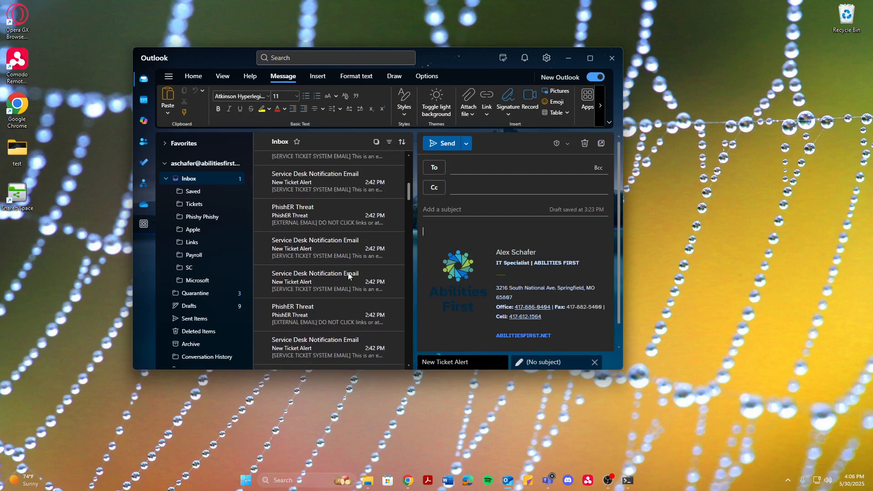
scroll(347, 275, down, 10)
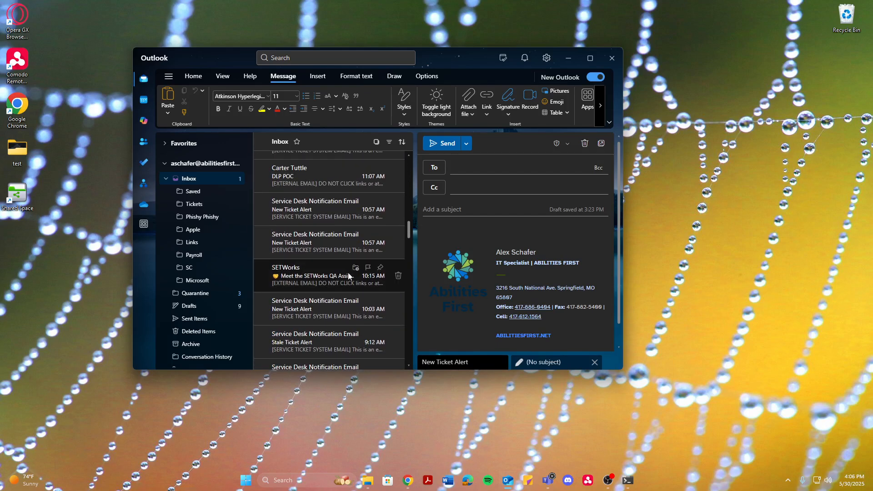
scroll(348, 272, down, 5)
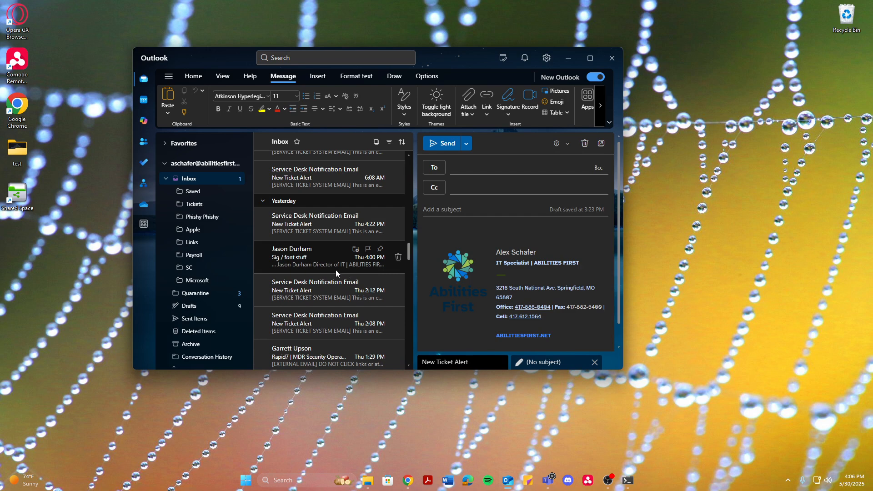
click(323, 258)
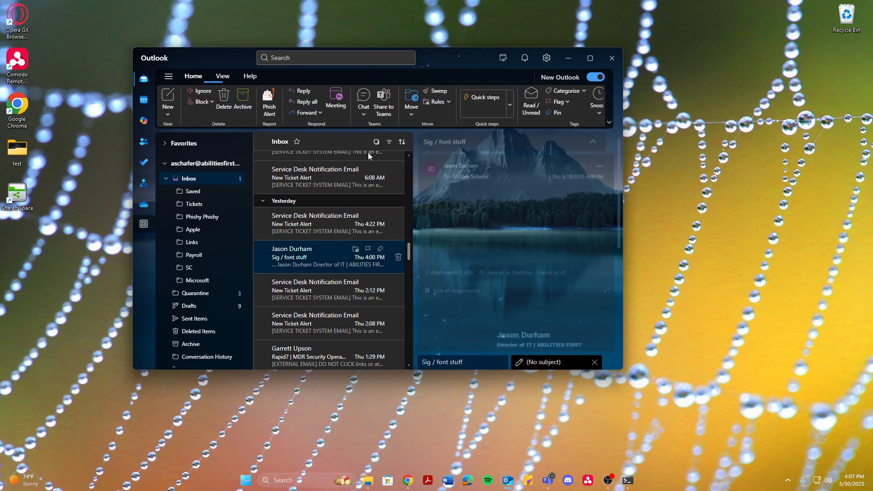
scroll(498, 214, down, 3)
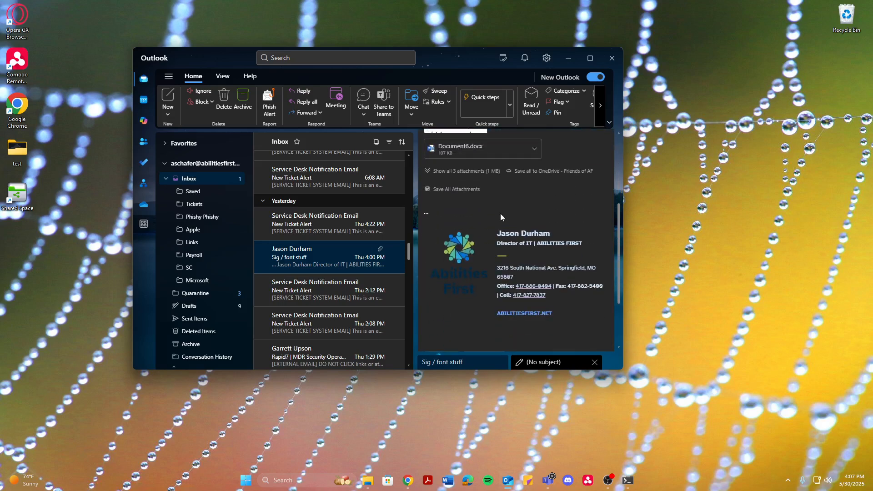
scroll(510, 159, up, 1)
click(588, 58)
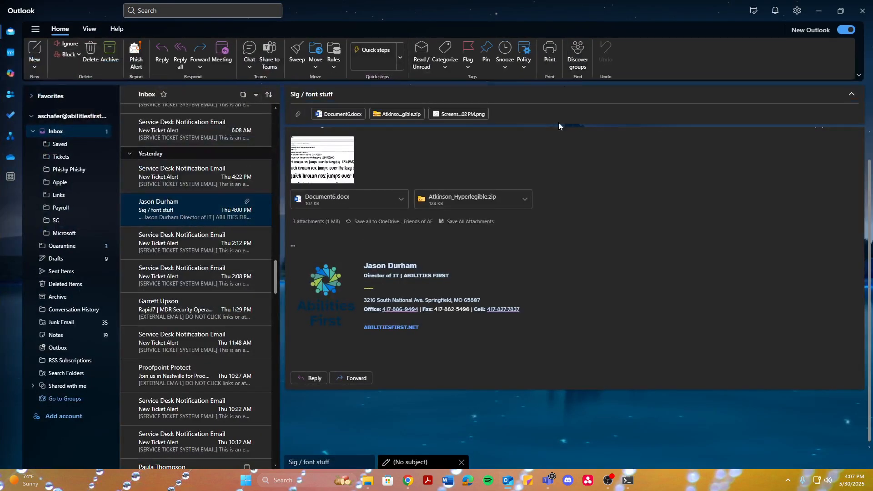
right_click(499, 202)
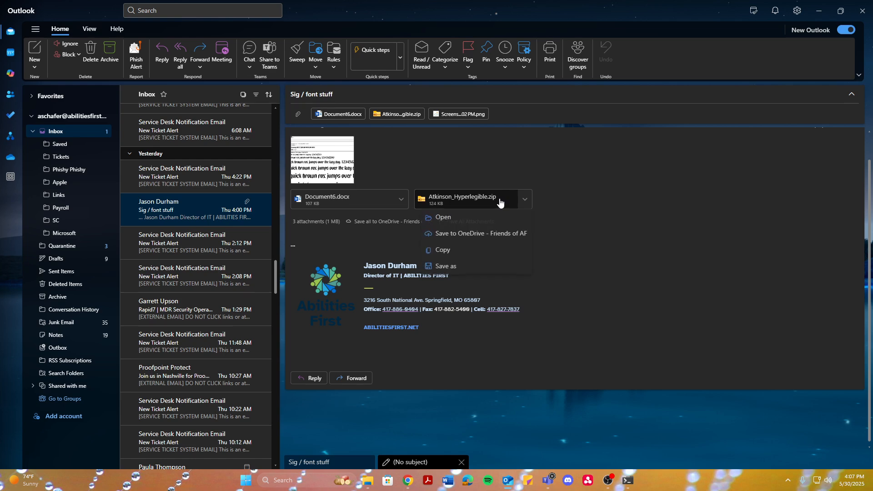
click(474, 266)
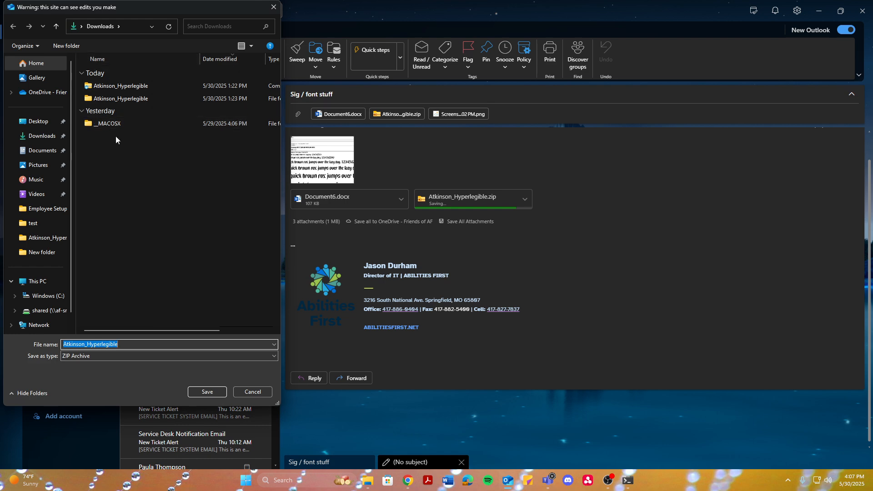
click(41, 136)
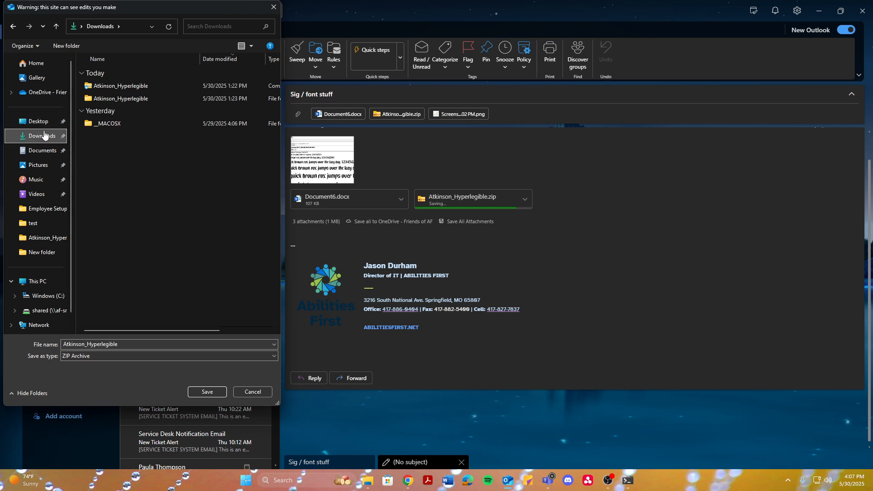
drag(237, 5, 237, 45)
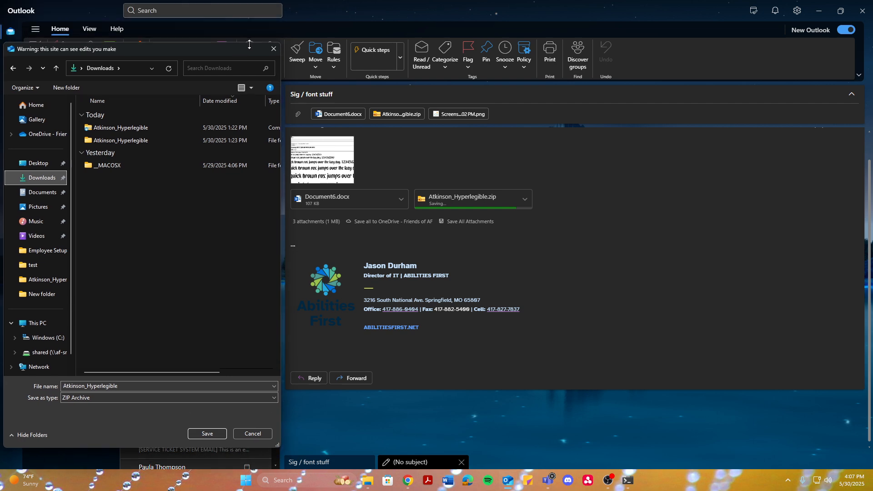
click(273, 47)
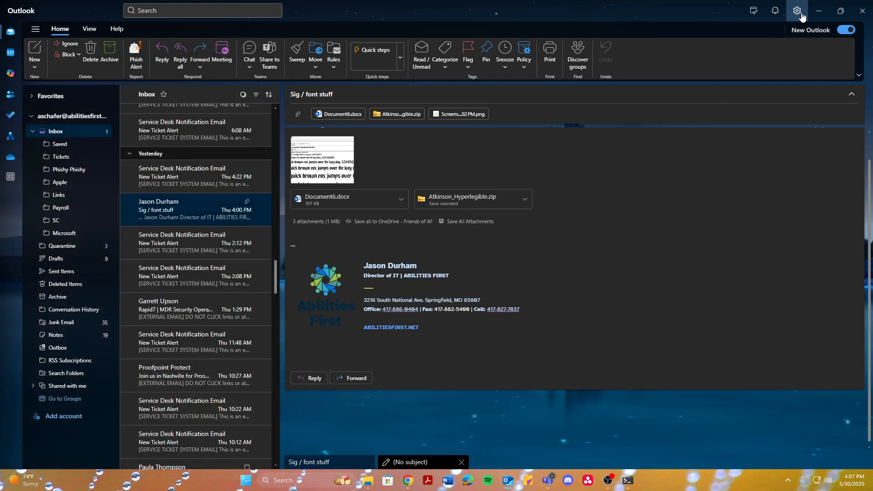
Step: Switch to File Explorer and extract the Atkinson_Hyperlegible zip in Downloads to its default folder, replacing the existing files
click(364, 483)
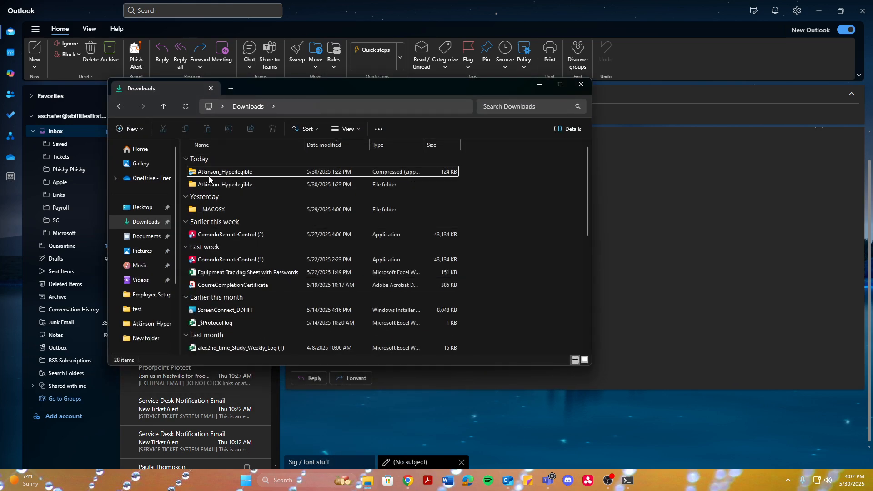
click(256, 171)
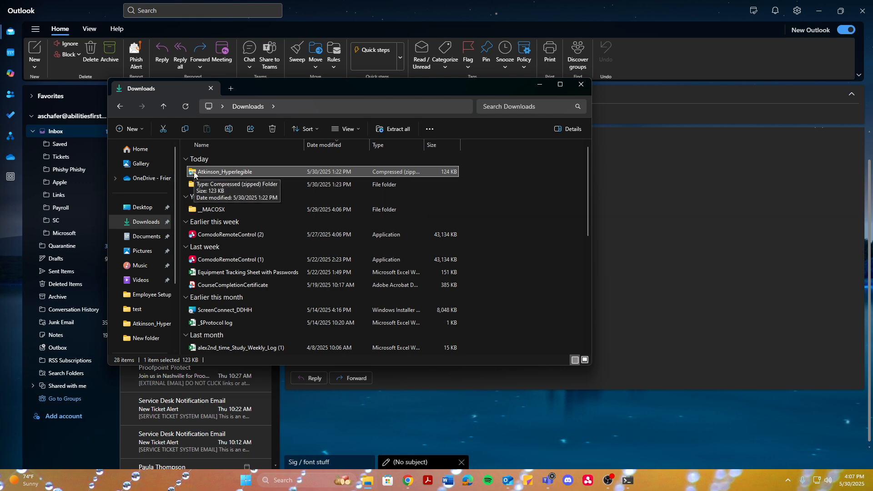
right_click(236, 172)
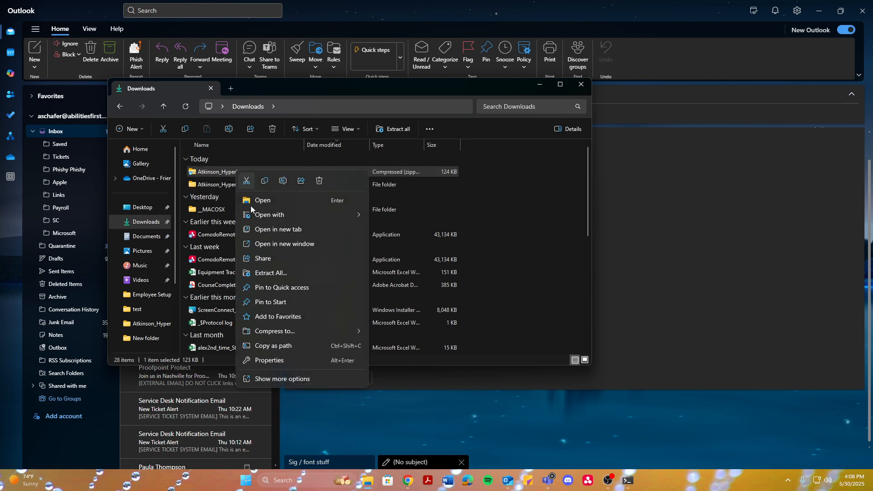
click(273, 272)
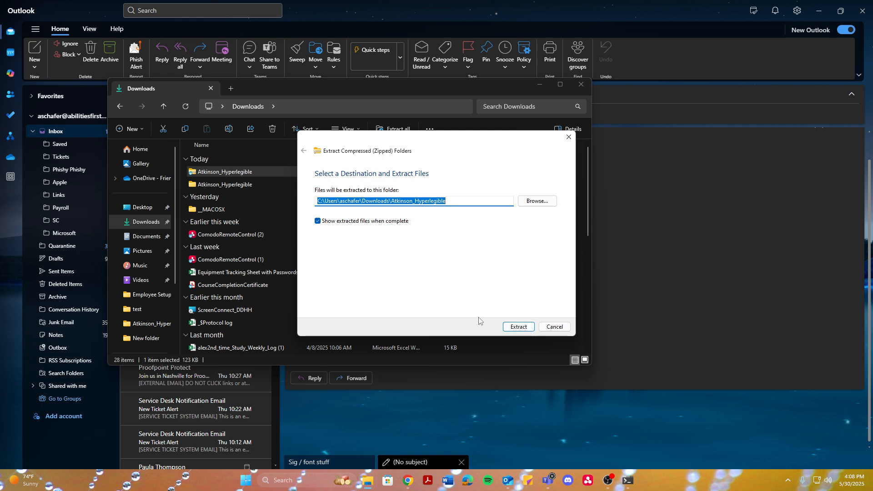
click(524, 327)
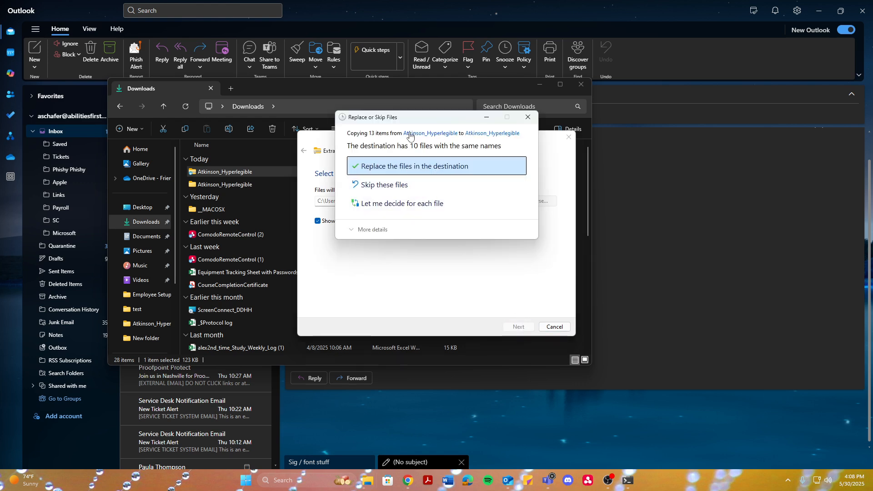
click(414, 169)
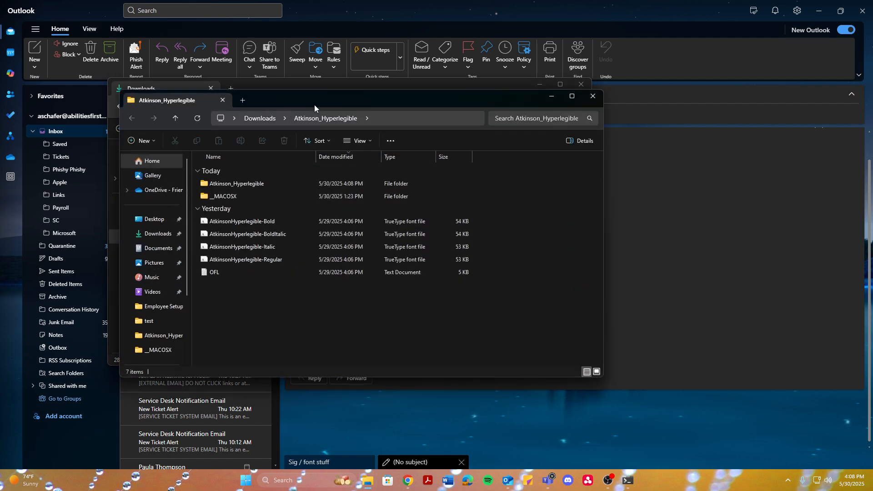
Step: Open the Atkinson_Hyperlegible folder from Downloads to compare it with the extracted folder's window placed beside it
drag(315, 104, 509, 121)
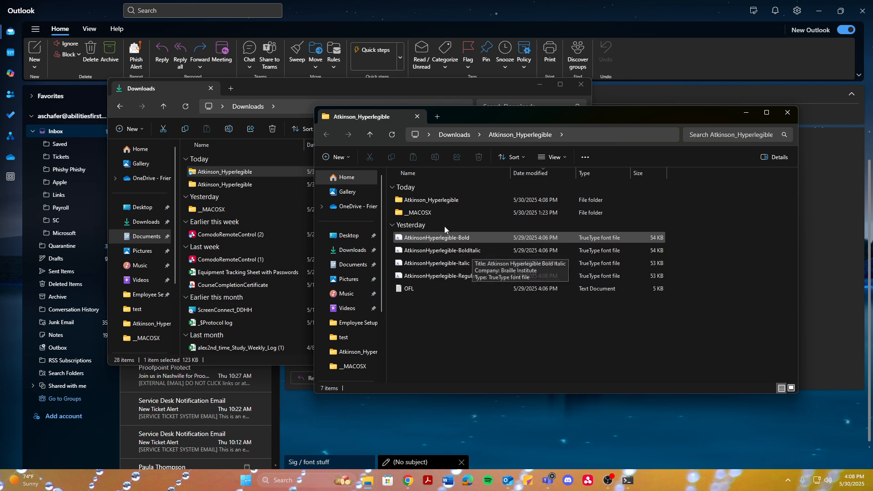
click(236, 186)
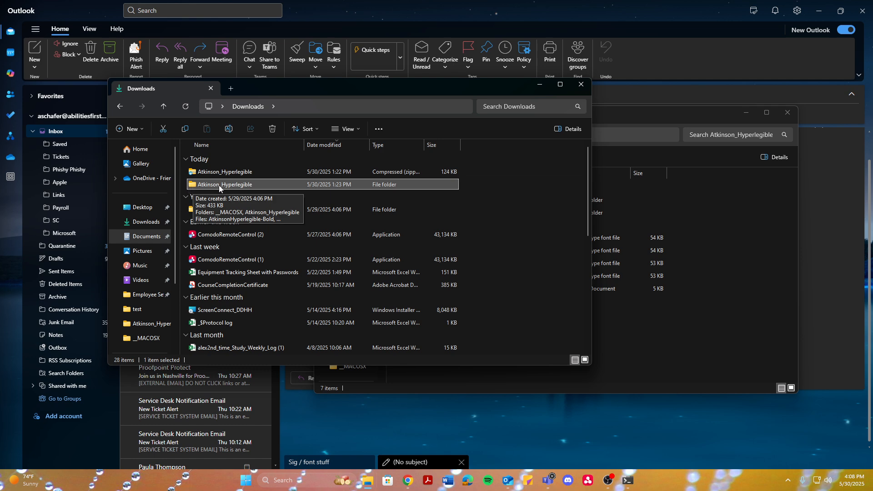
double_click(264, 182)
click(655, 339)
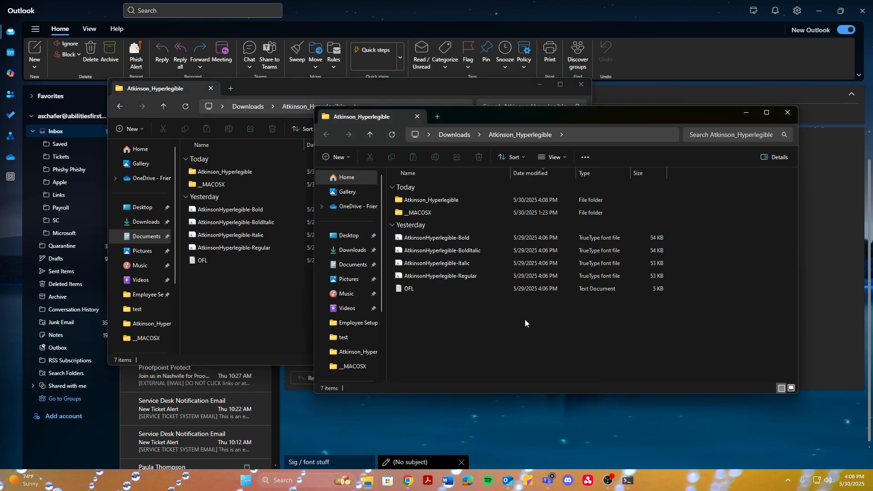
Step: Install the Bold, BoldItalic, Italic and Regular AtkinsonHyperlegible font files together, replacing the already installed versions for all current items
click(458, 280)
shift+click(455, 241)
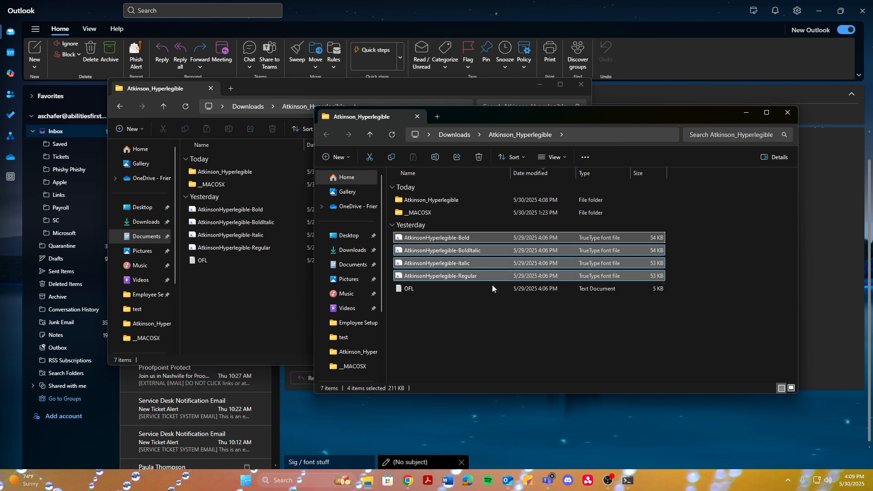
right_click(484, 238)
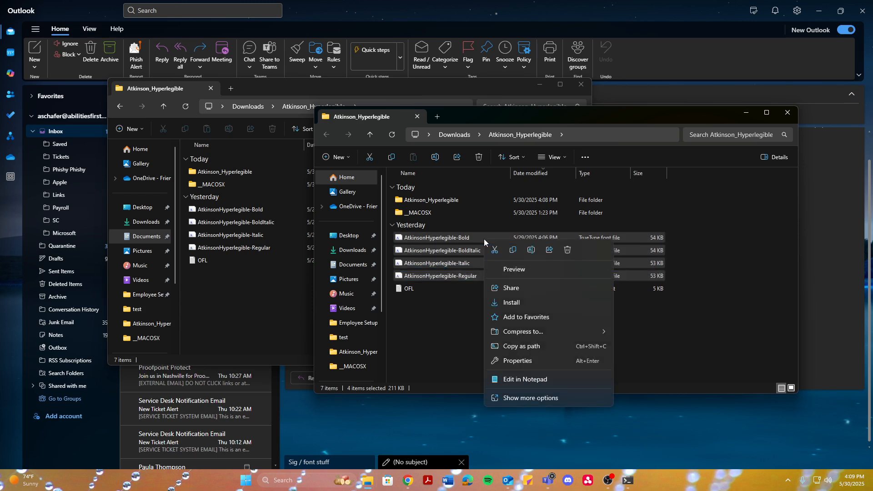
click(522, 302)
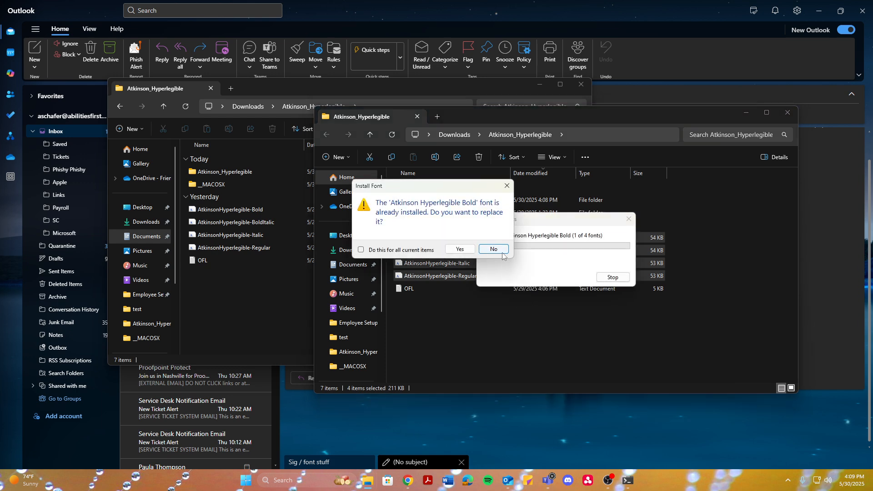
click(423, 252)
click(460, 249)
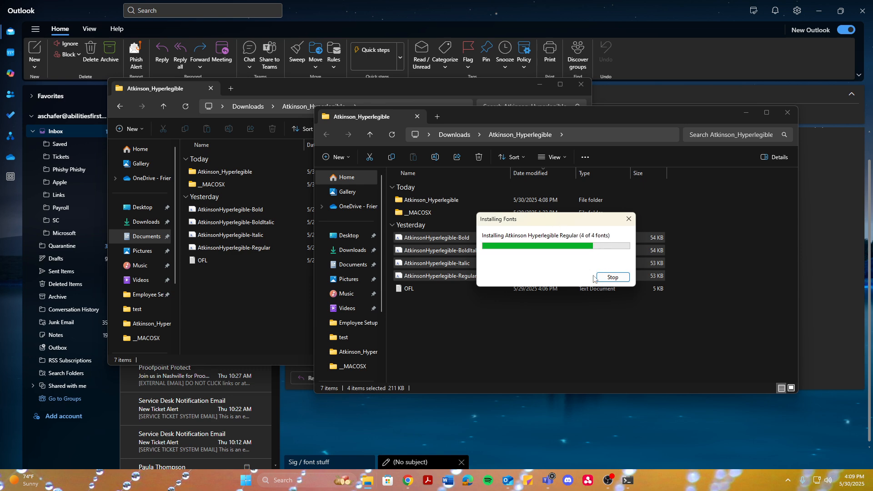
click(549, 342)
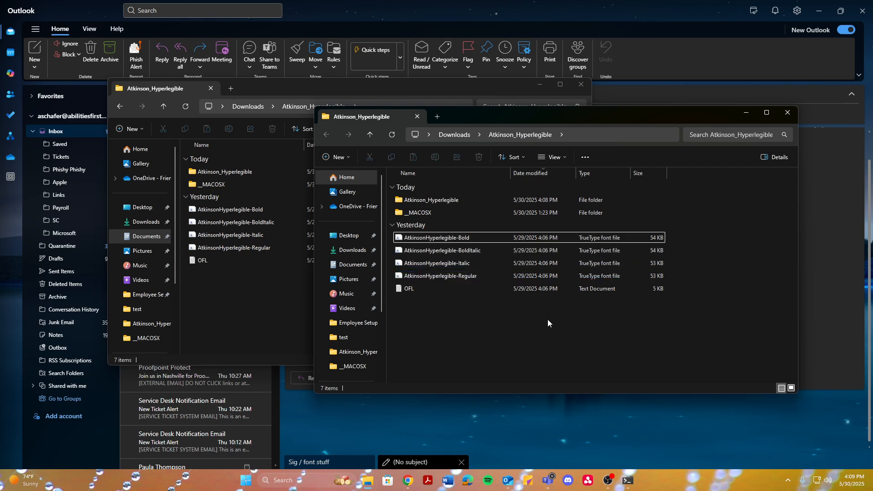
Step: Close both font folder windows and restart Outlook in a maximized window
click(791, 115)
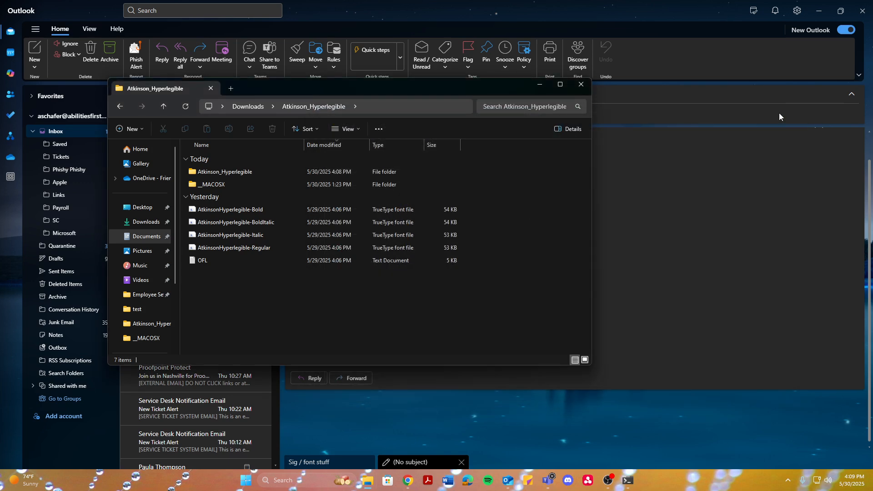
click(581, 84)
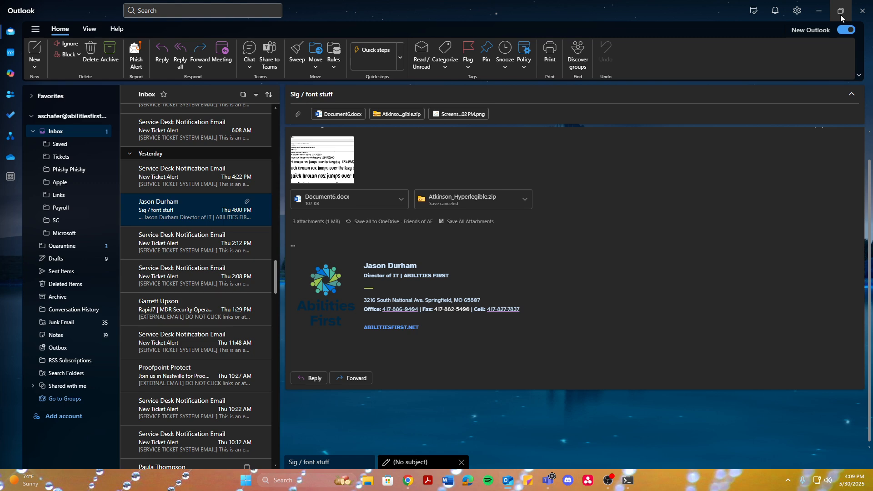
mouse_move(840, 15)
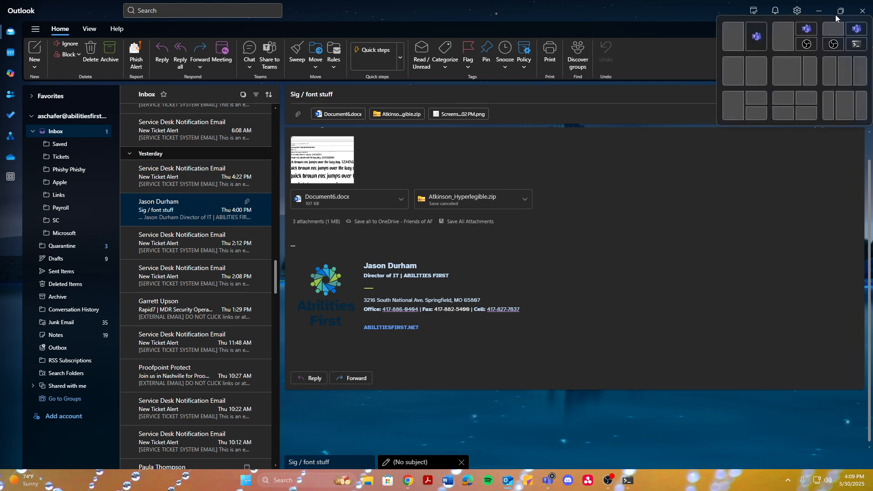
click(840, 15)
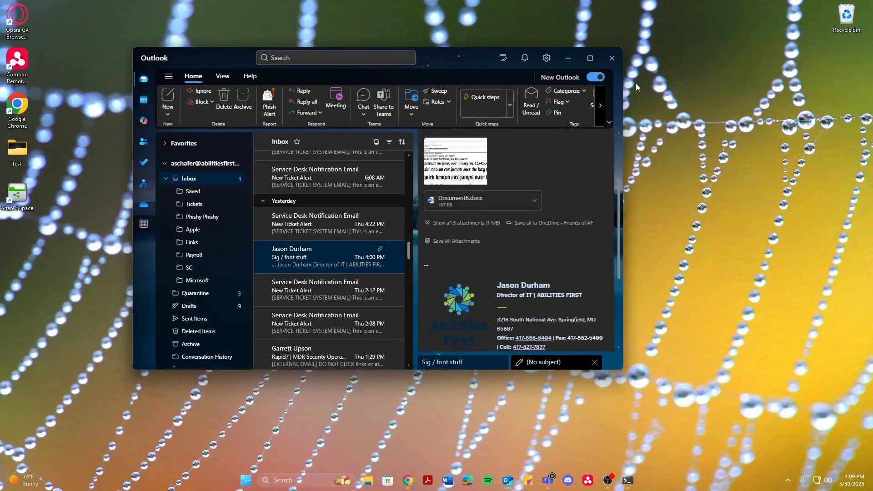
click(612, 57)
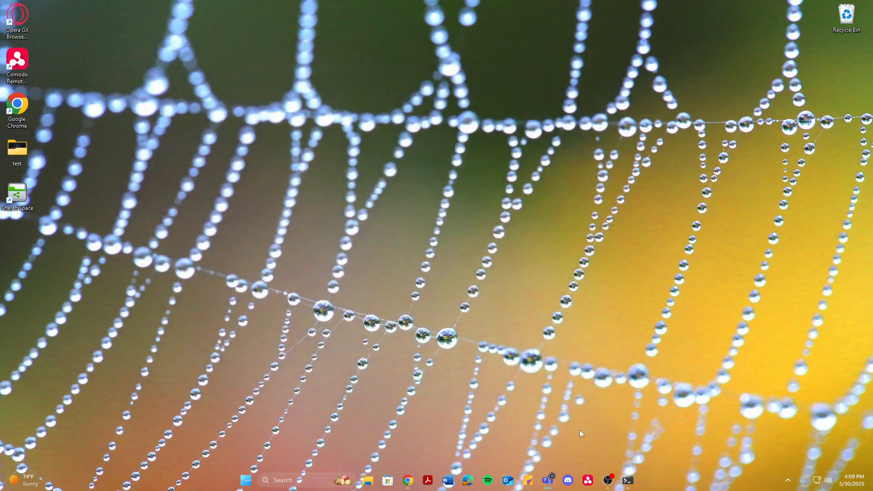
click(506, 481)
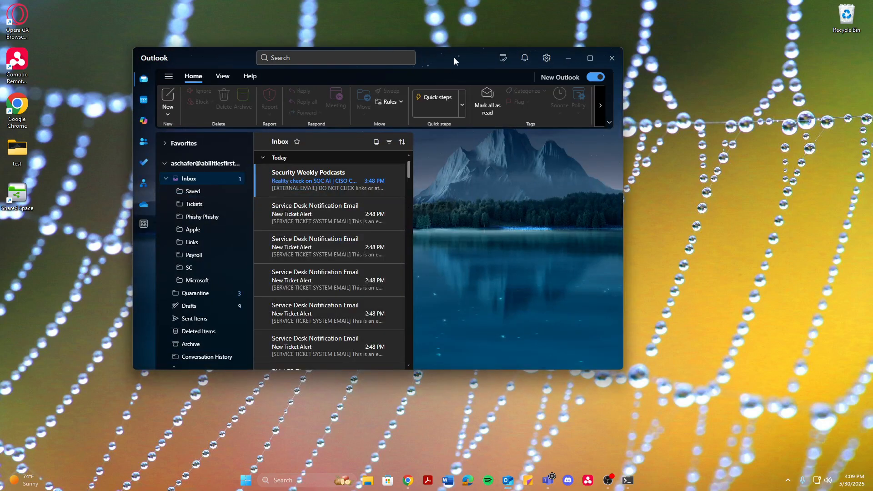
double_click(457, 63)
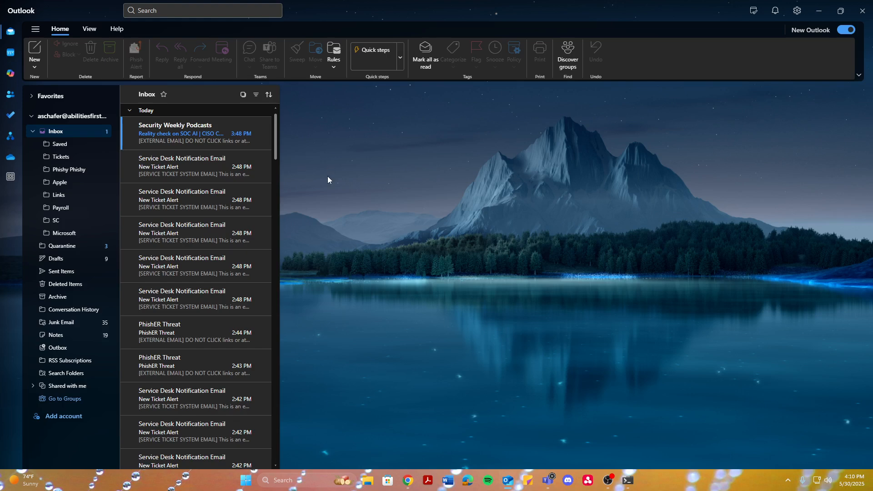
Step: Start a new blank email and place the text cursor at the end of its signature
click(35, 48)
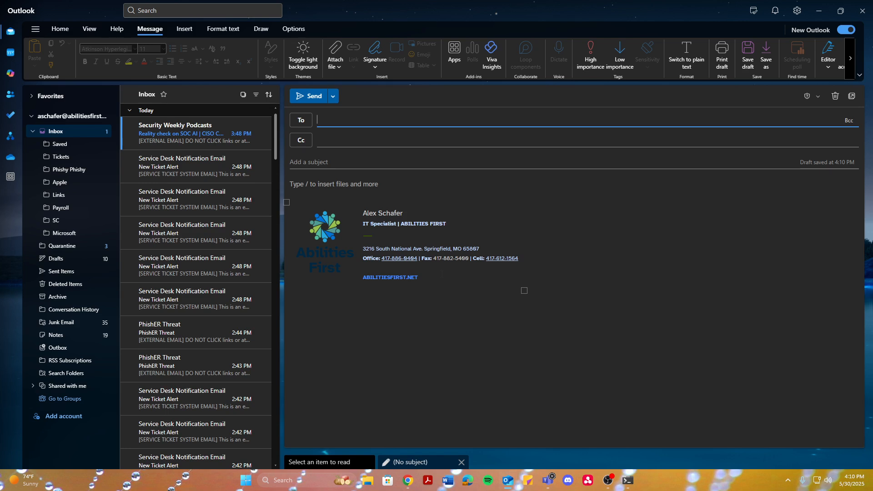
click(405, 321)
key(ctrl+a)
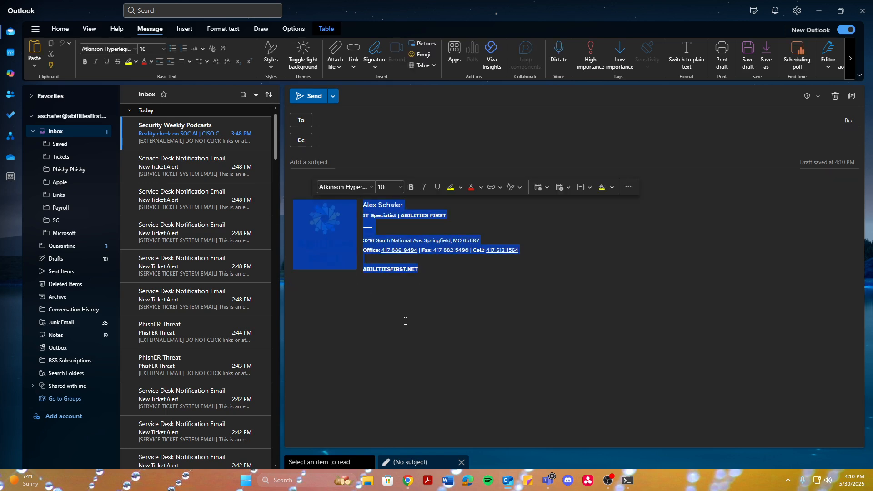
click(405, 320)
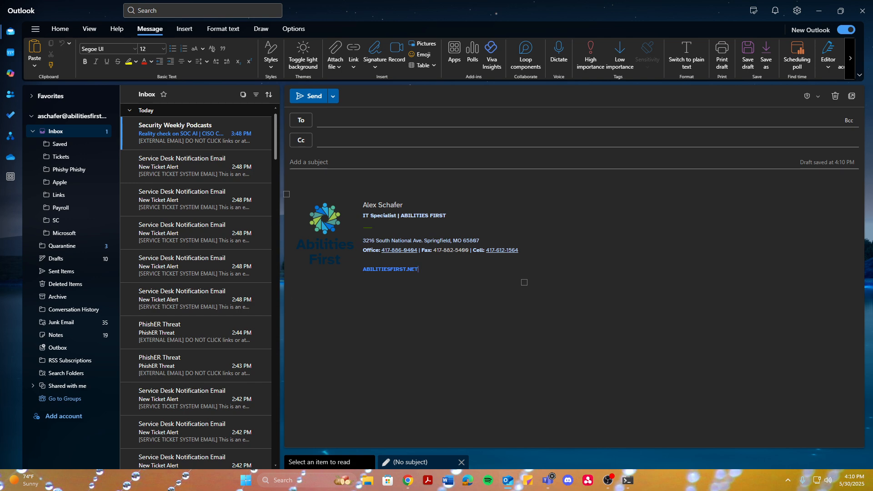
Step: Copy the complete signature block, including logo and contact details, from the body of the new email
key(ctrl+a)
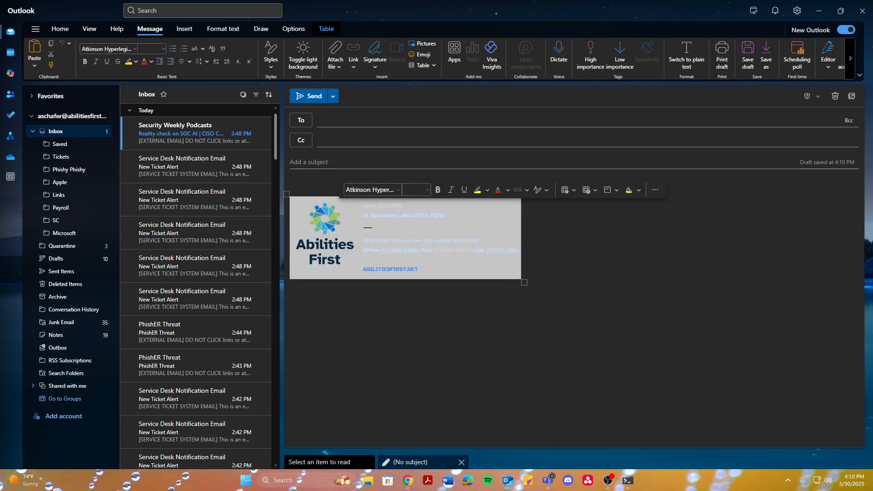
right_click(439, 210)
click(459, 253)
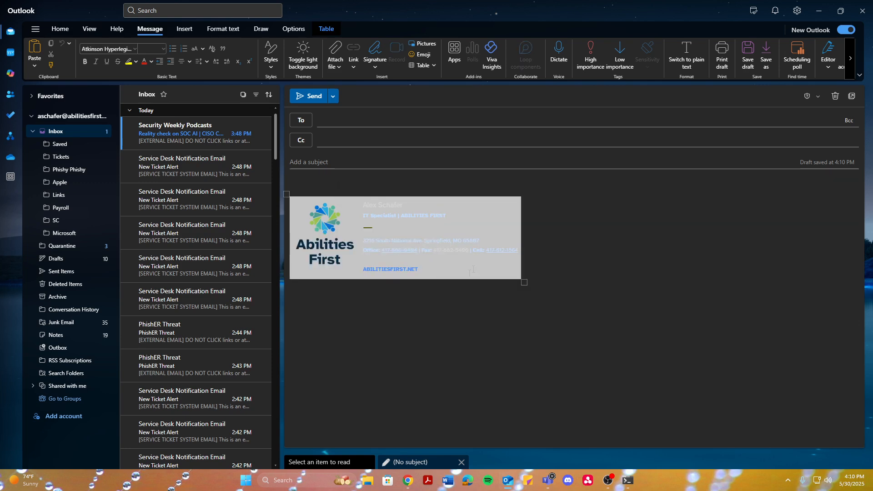
click(461, 311)
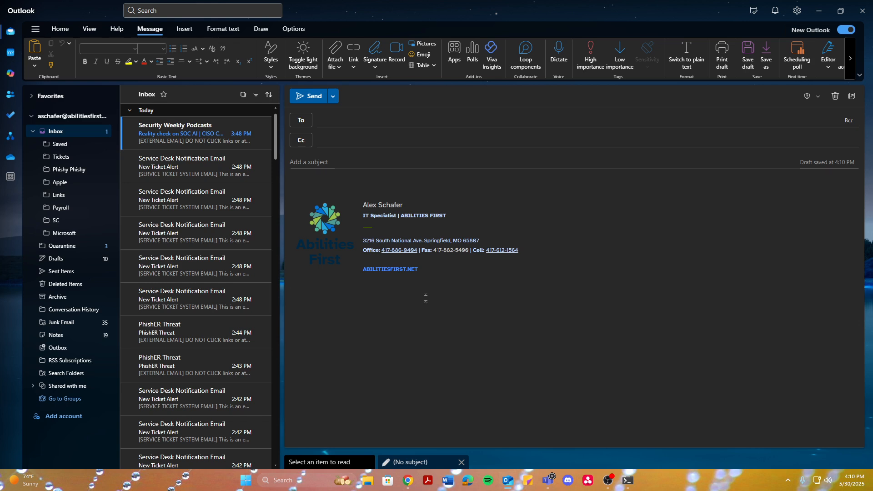
click(524, 282)
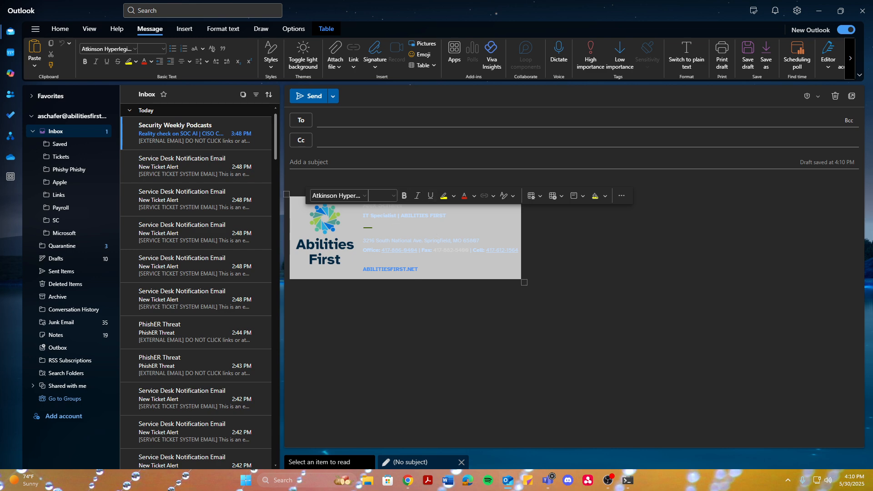
right_click(419, 241)
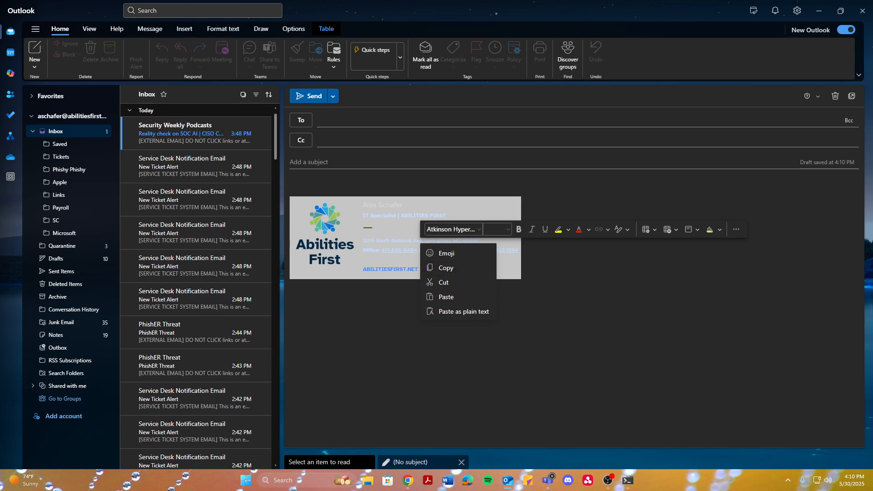
click(402, 368)
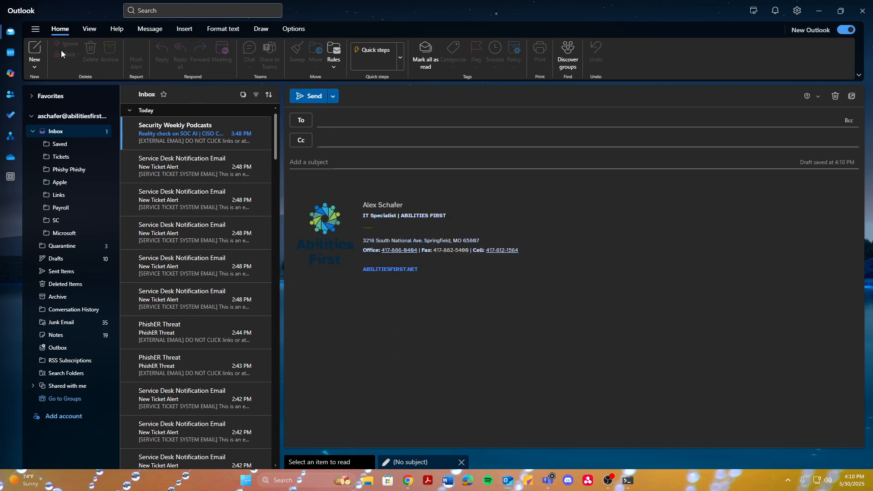
Step: Start another new email and open the settings for managing email signatures
click(39, 48)
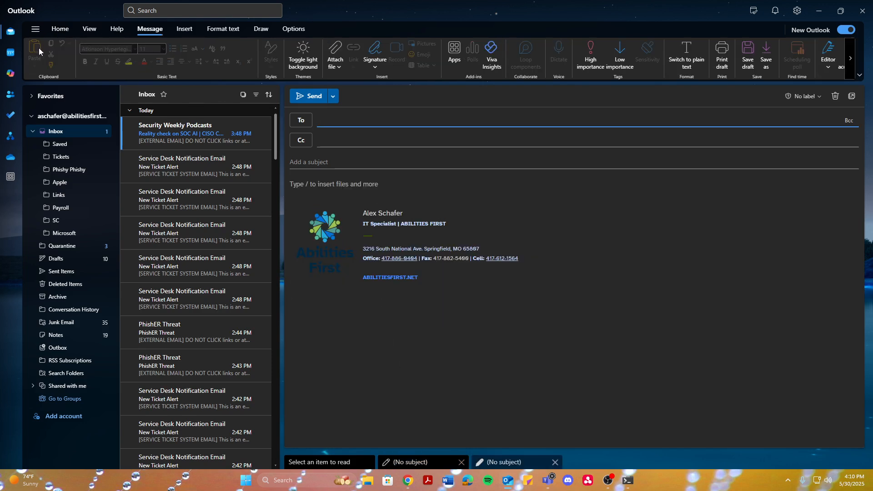
click(373, 65)
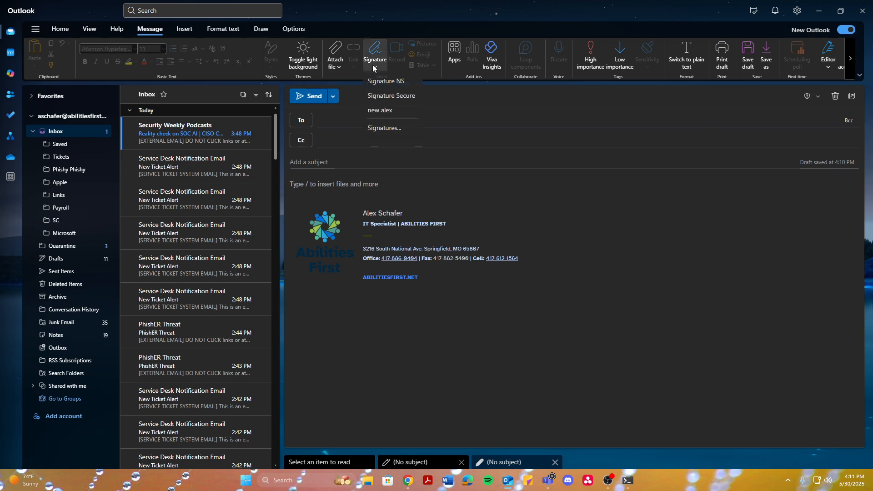
click(384, 129)
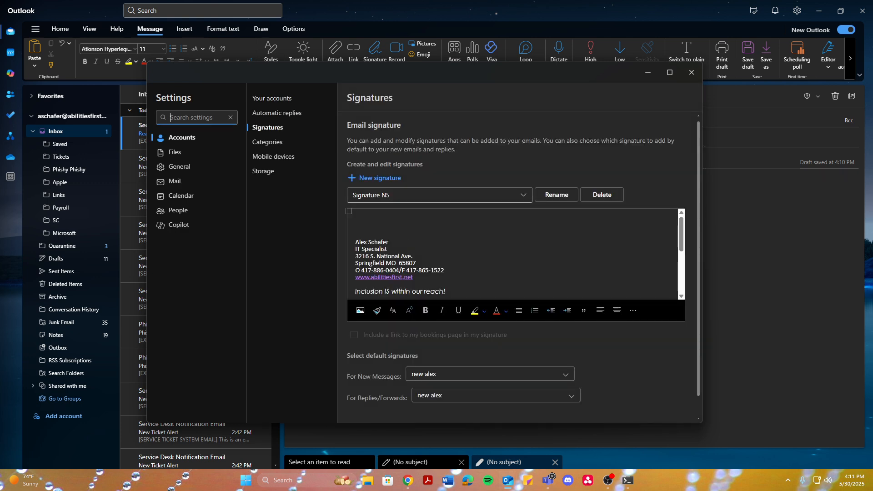
Step: Replace the whole content of Signature NS with the copied signature block
scroll(393, 236, down, 2)
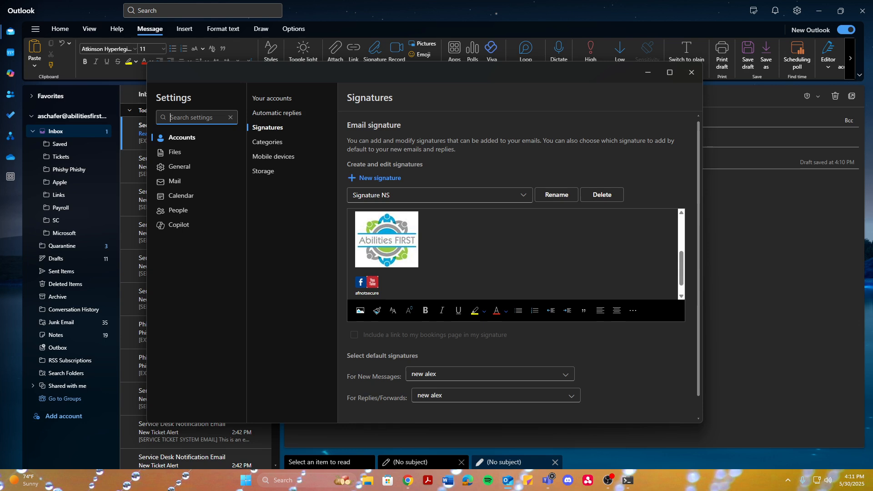
drag(380, 294, 329, 177)
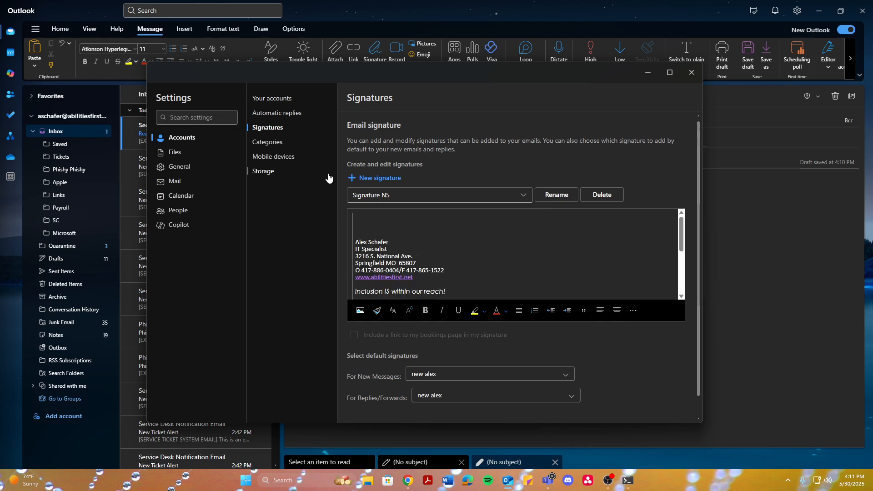
drag(360, 231, 375, 242)
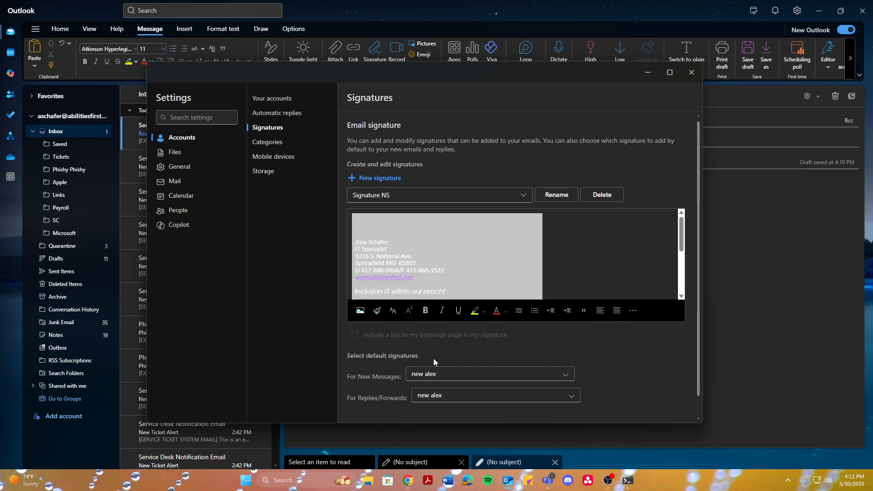
key(ctrl+v)
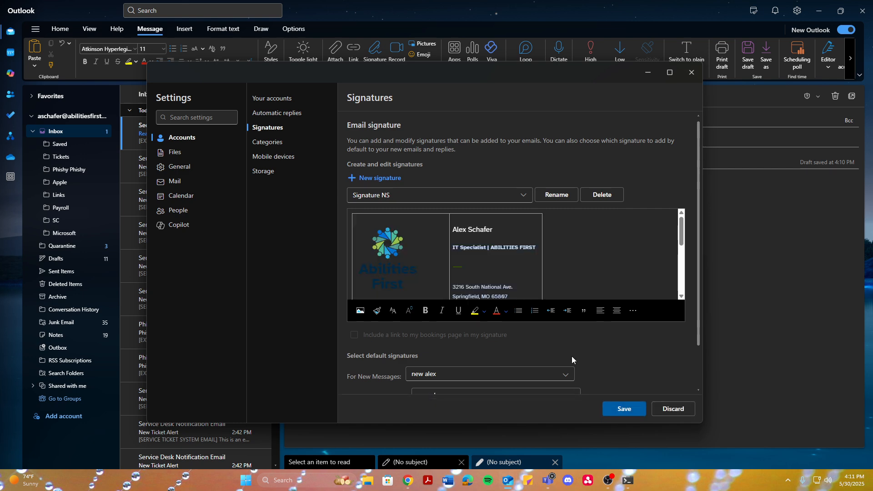
Step: Delete the leftover social media icons and their caption from the bottom cell of Signature NS
scroll(570, 275, down, 4)
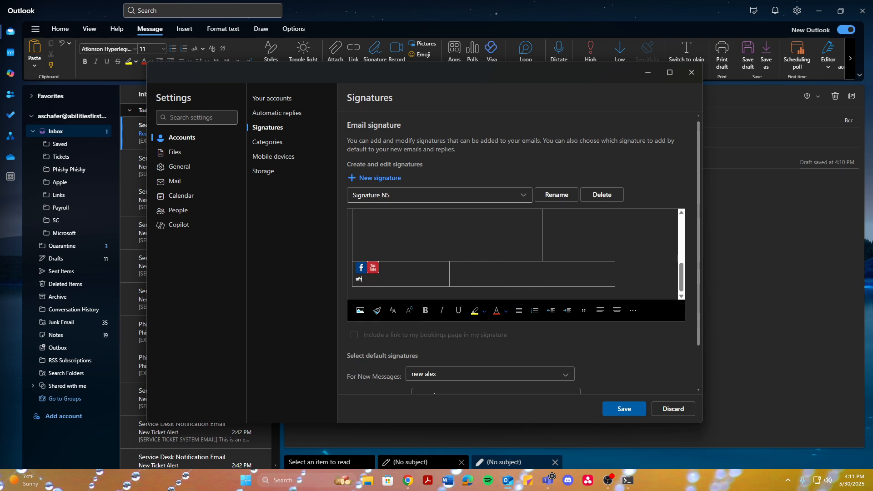
key(BackSpace)
key(BackSpace)
key(BackSpace)
scroll(510, 220, up, 3)
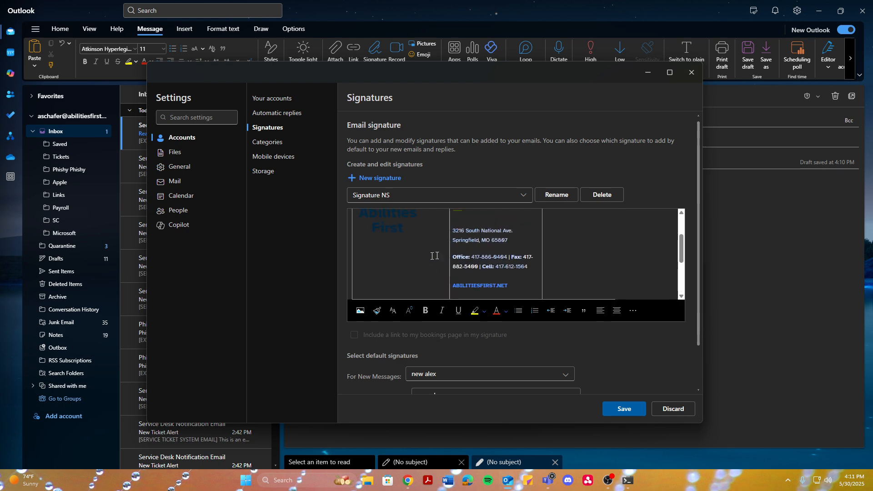
scroll(434, 256, up, 2)
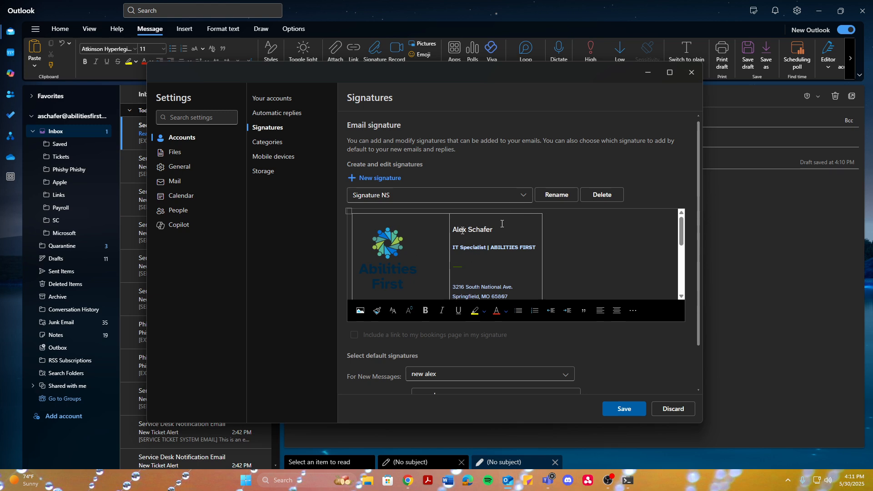
Step: Delete and retype the last letters of the person's name in the first line of Signature NS
scroll(539, 251, down, 4)
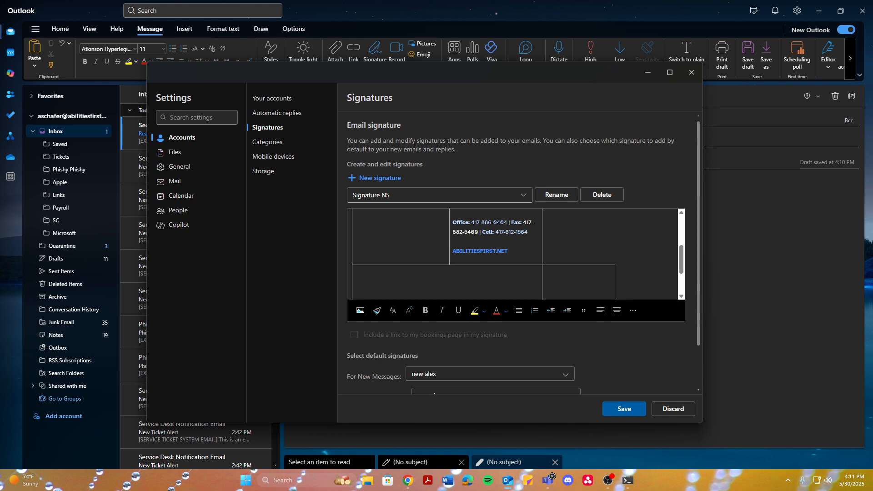
scroll(513, 231, up, 4)
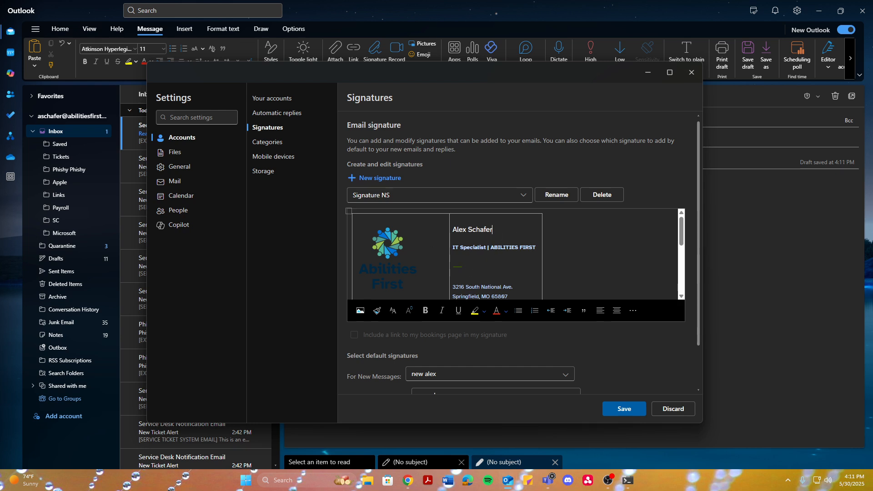
key(BackSpace)
key(BackSpace)
text(hafer)
Step: Apply the Atkinson Hyperlegible font to the entire signature block in Signature NS and save the signature
scroll(490, 287, down, 1)
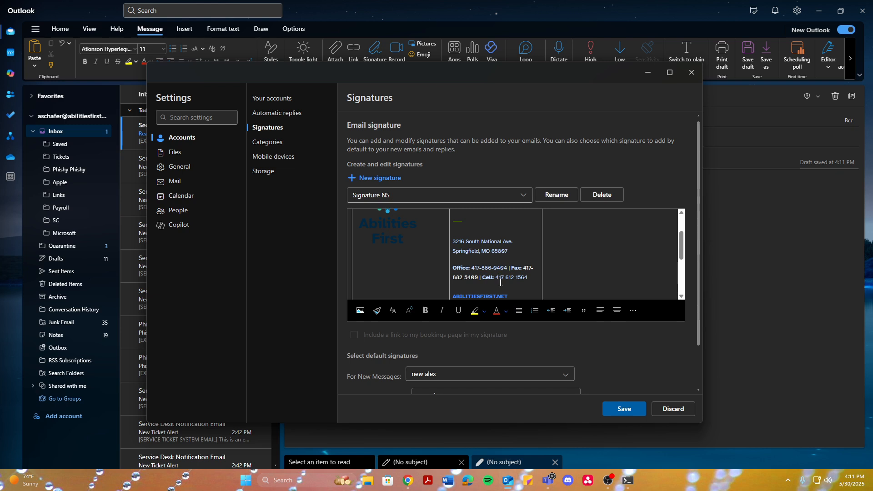
scroll(533, 279, down, 1)
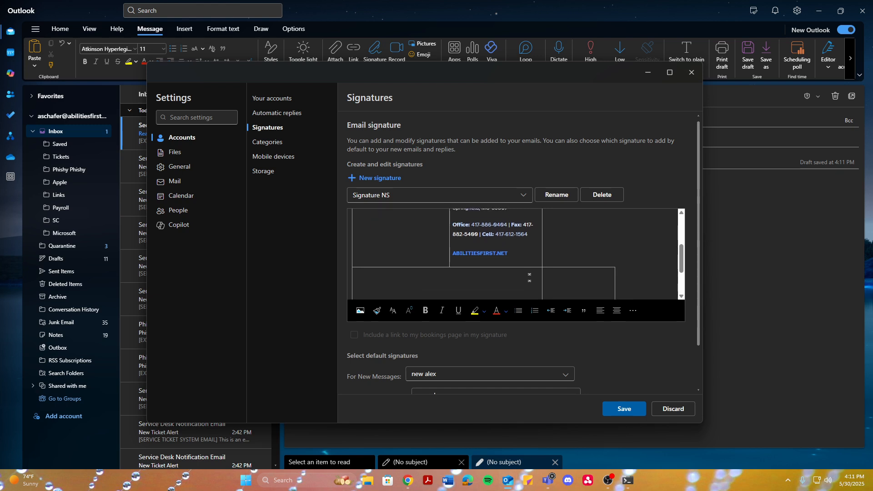
mouse_move(520, 259)
mouse_down()
mouse_move(404, 201)
mouse_move(348, 140)
mouse_up()
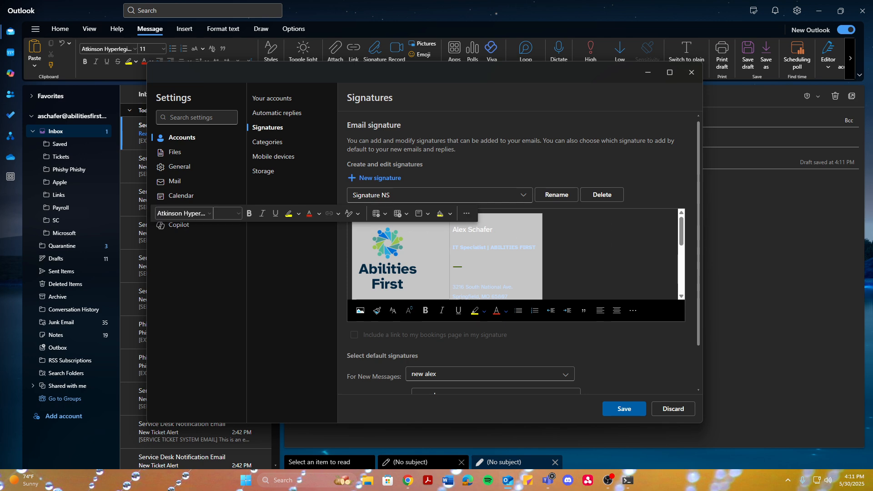
click(425, 310)
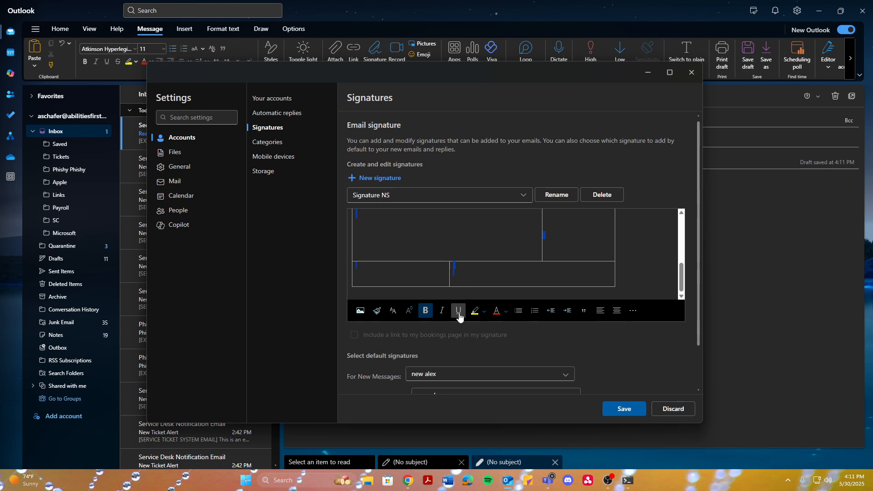
click(400, 282)
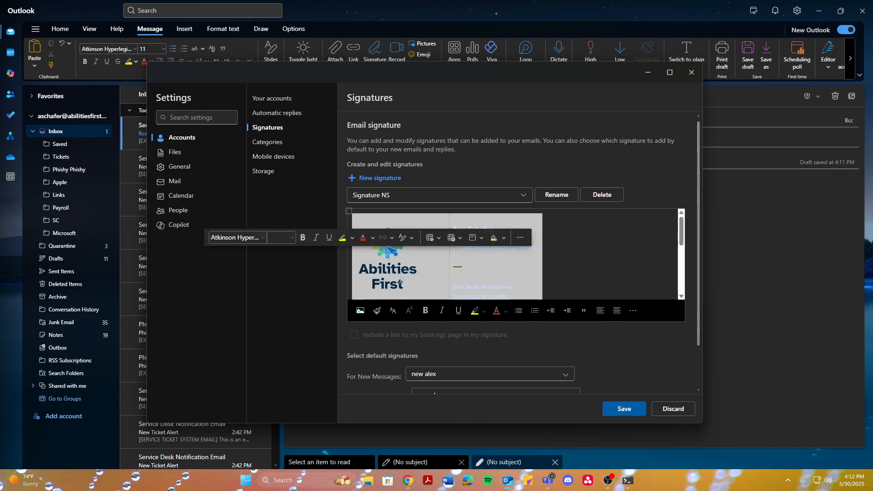
click(264, 238)
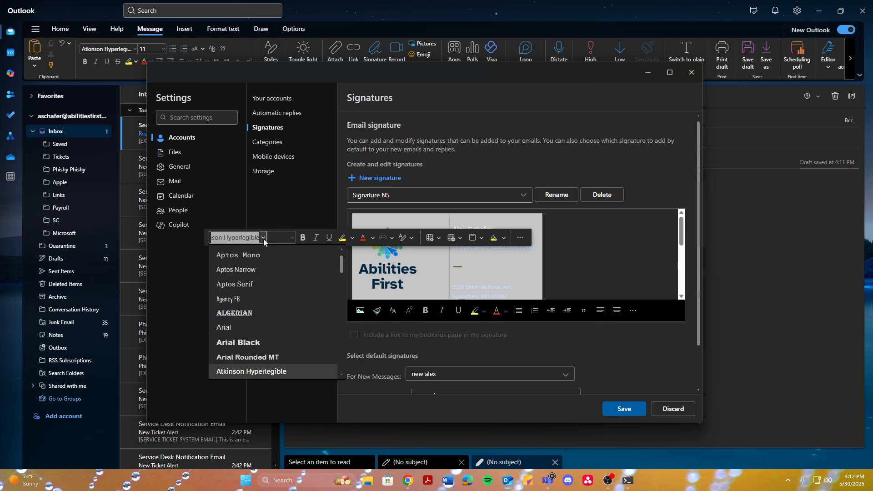
scroll(263, 273, down, 2)
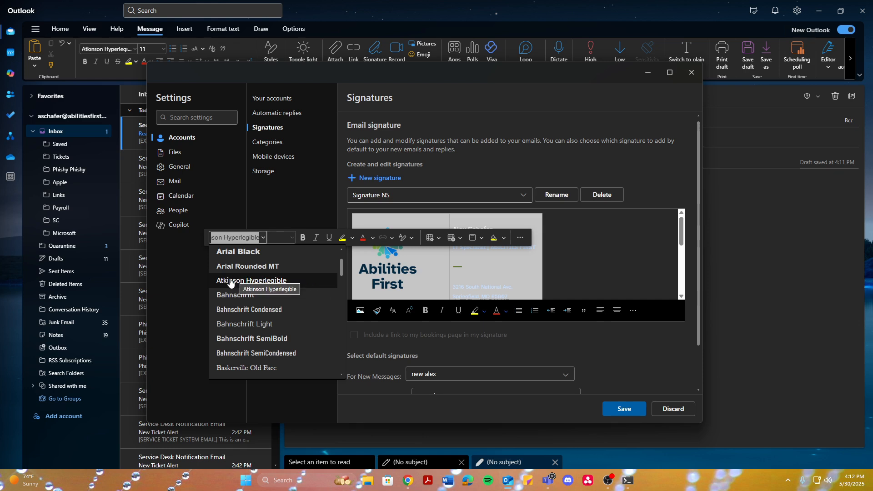
click(256, 281)
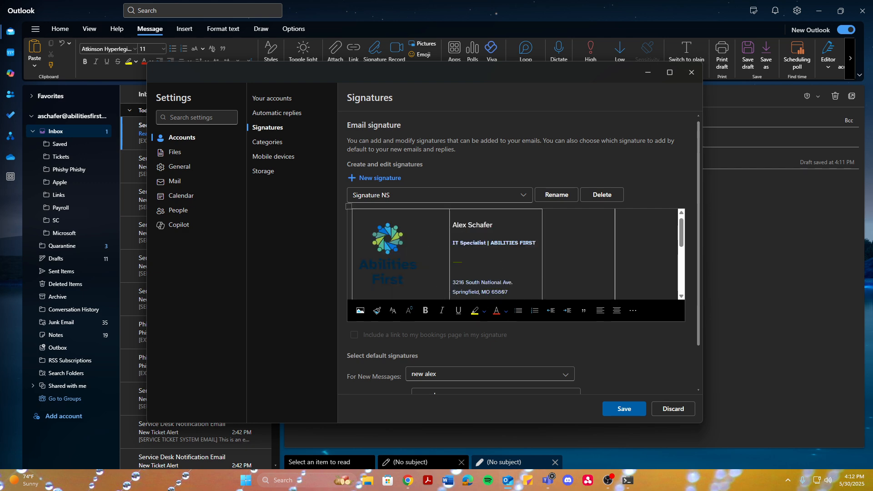
scroll(504, 338, down, 1)
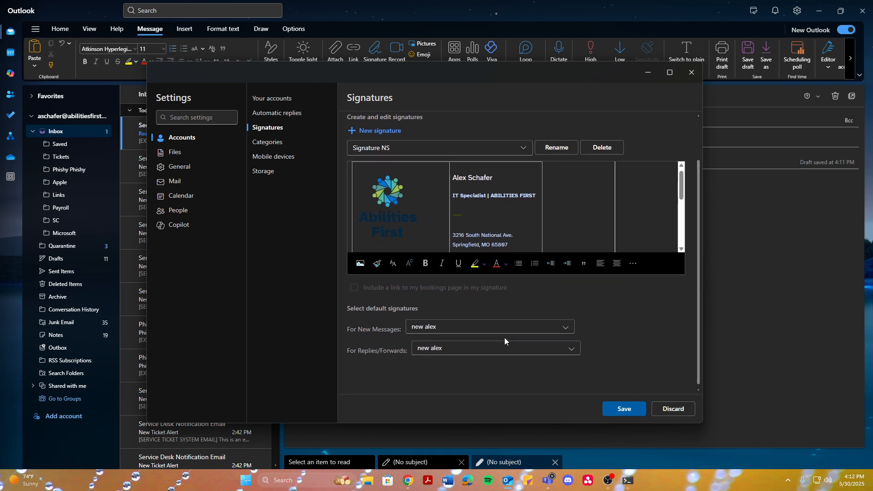
click(616, 409)
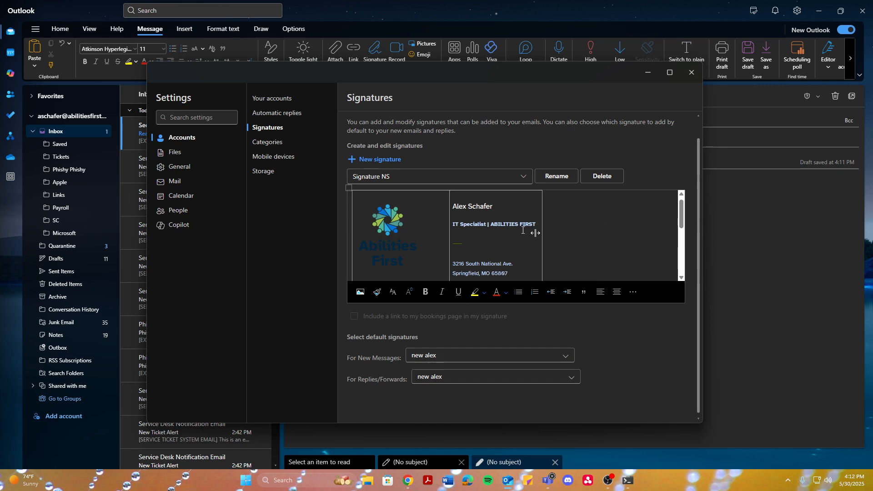
Step: Check the default message font and its available choices in the Compose and reply mail settings, and close the settings
click(202, 186)
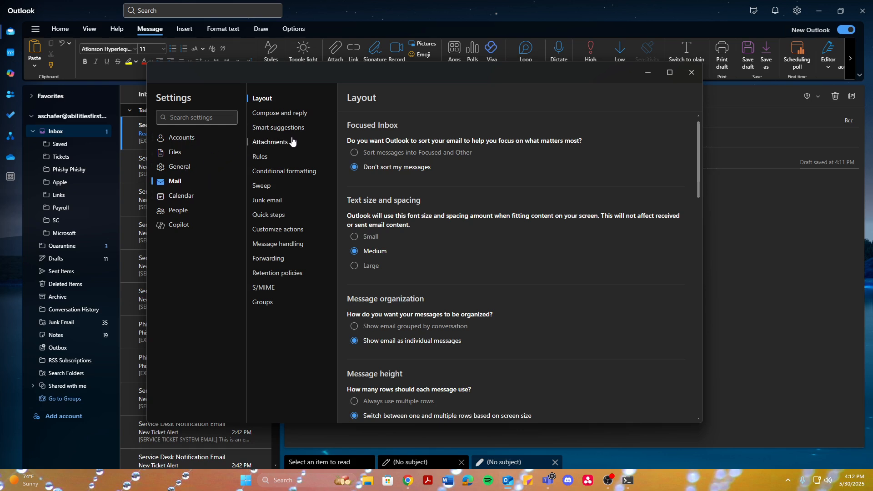
click(305, 118)
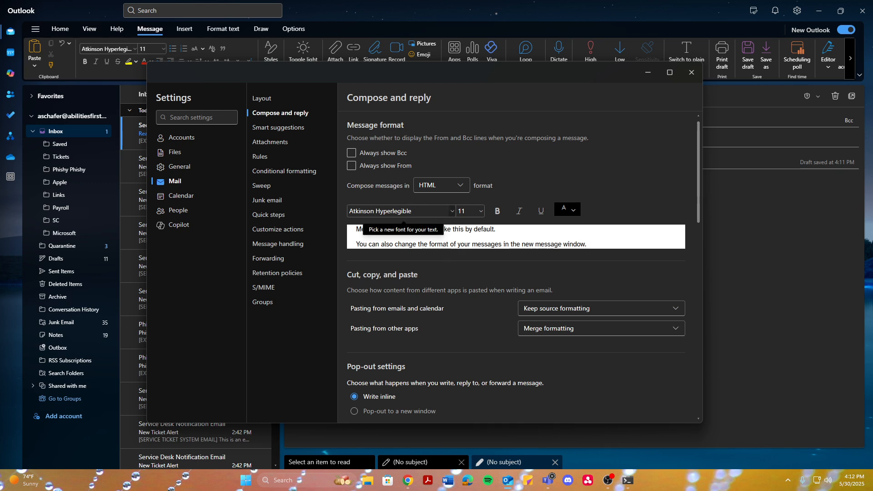
click(452, 212)
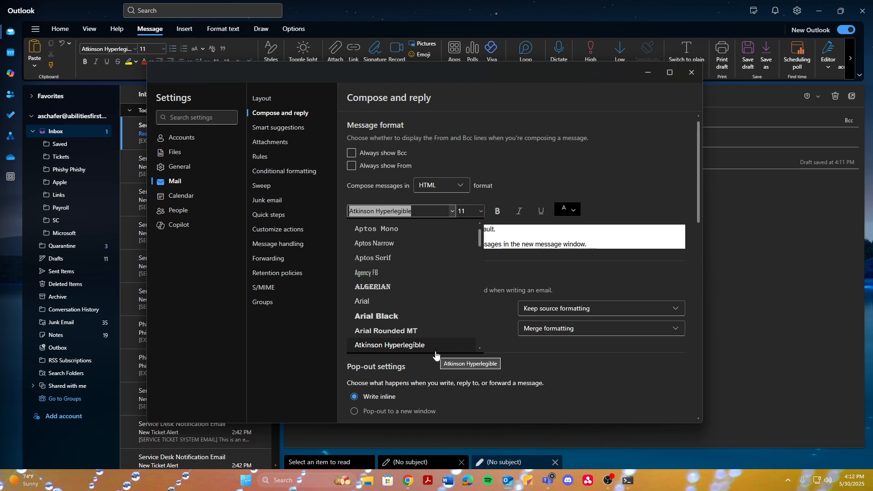
click(526, 142)
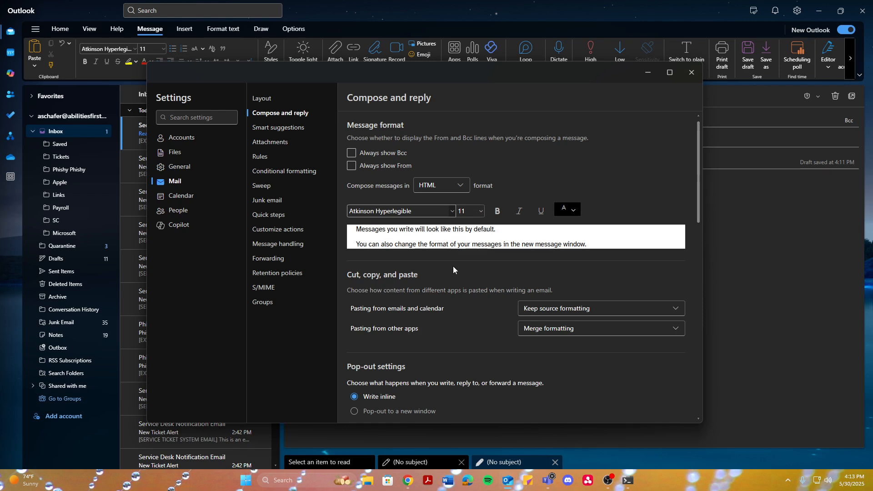
click(692, 72)
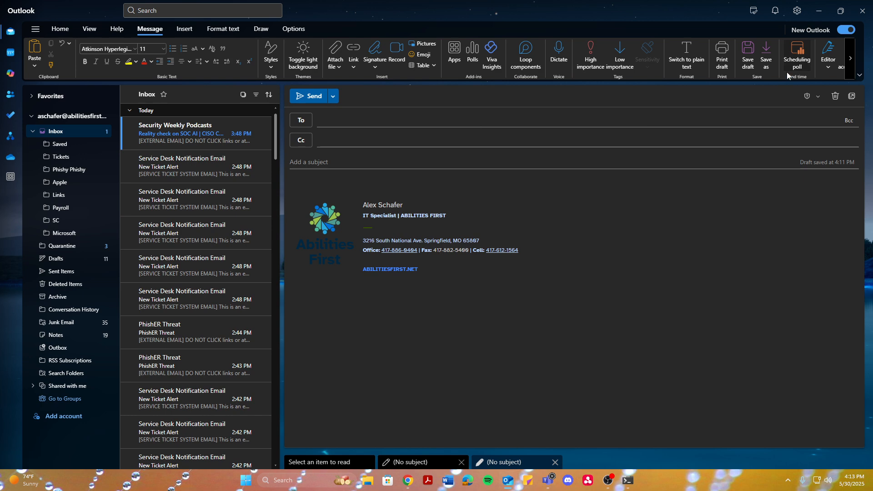
Step: Close the new Outlook window, then open Outlook (classic) from the installed apps and maximize its window
click(860, 13)
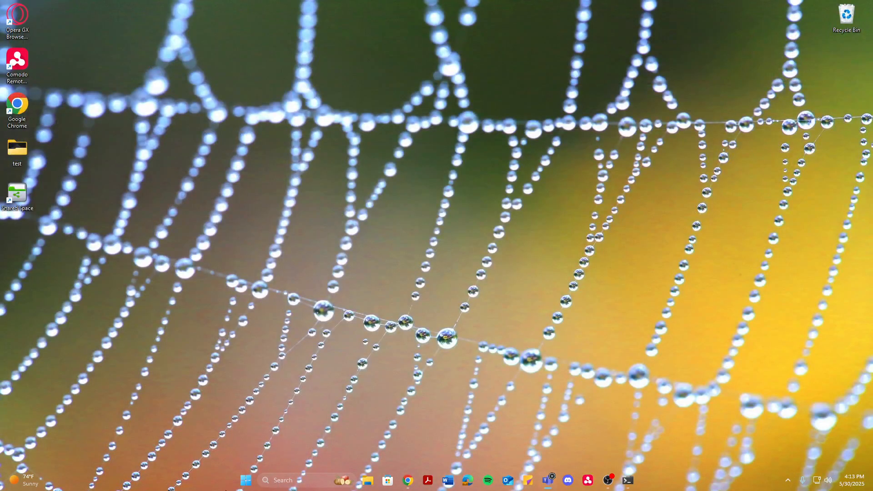
click(245, 484)
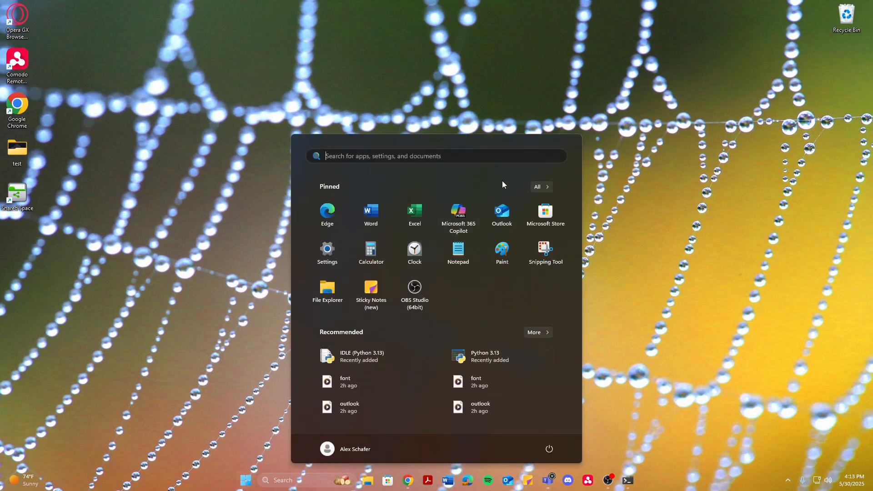
click(545, 190)
scroll(505, 277, down, 10)
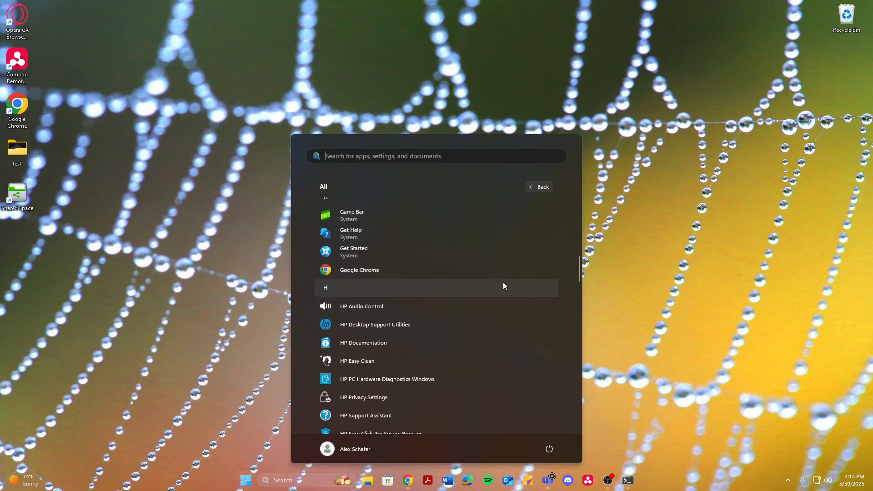
scroll(503, 285, down, 8)
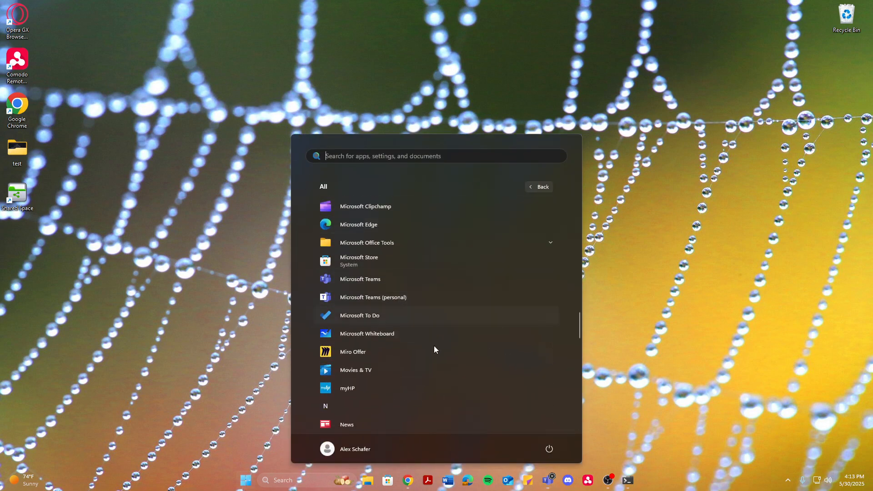
scroll(433, 354, down, 5)
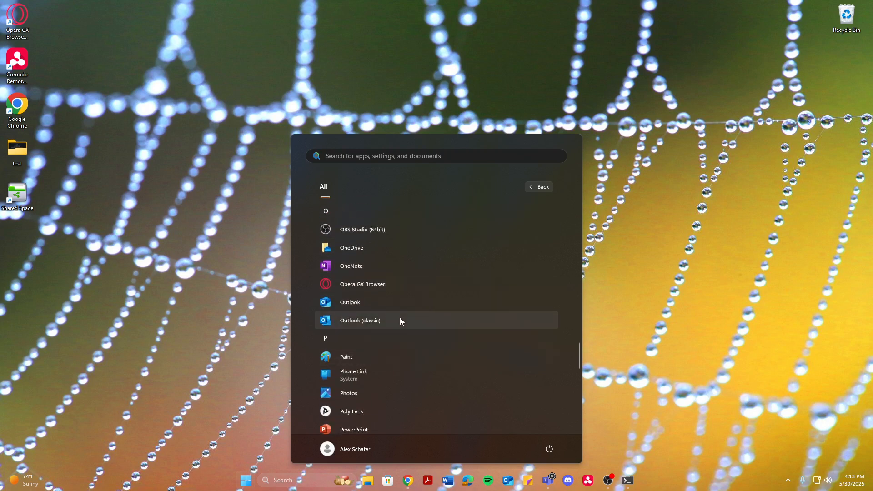
click(400, 318)
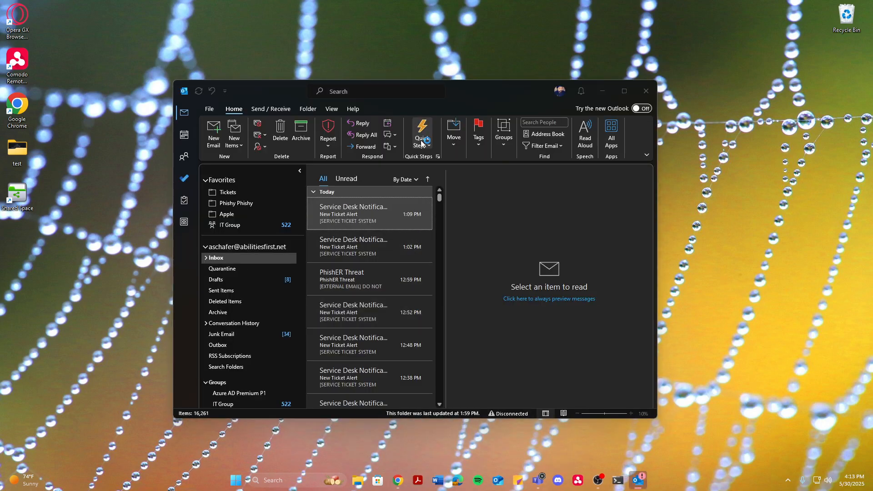
double_click(468, 94)
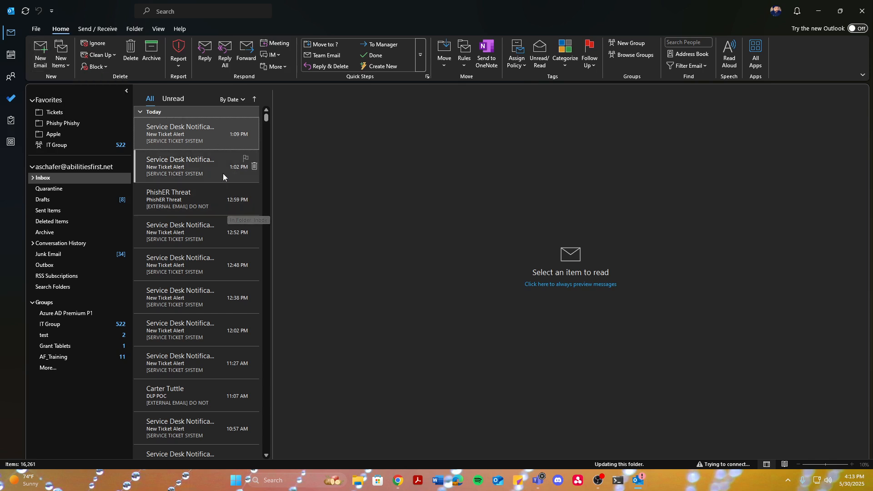
Step: Start a new email message in classic Outlook and open the Signatures and Stationery settings from it
scroll(207, 231, down, 5)
scroll(204, 267, down, 3)
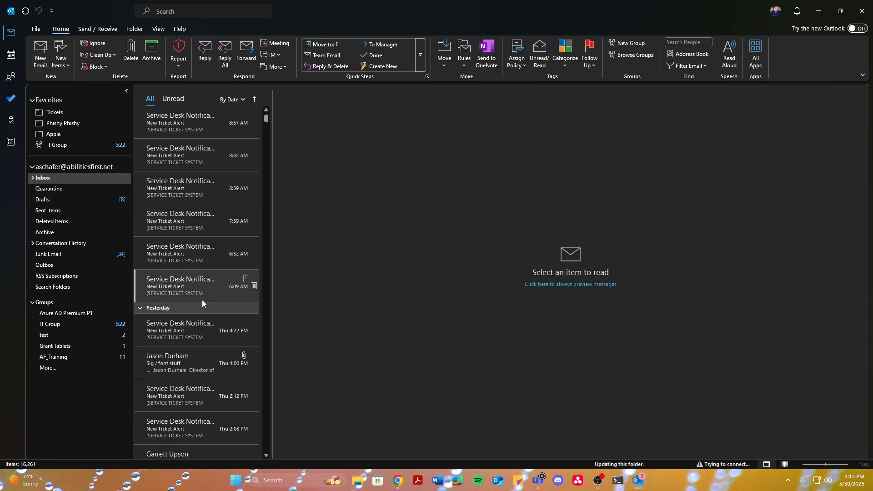
click(40, 51)
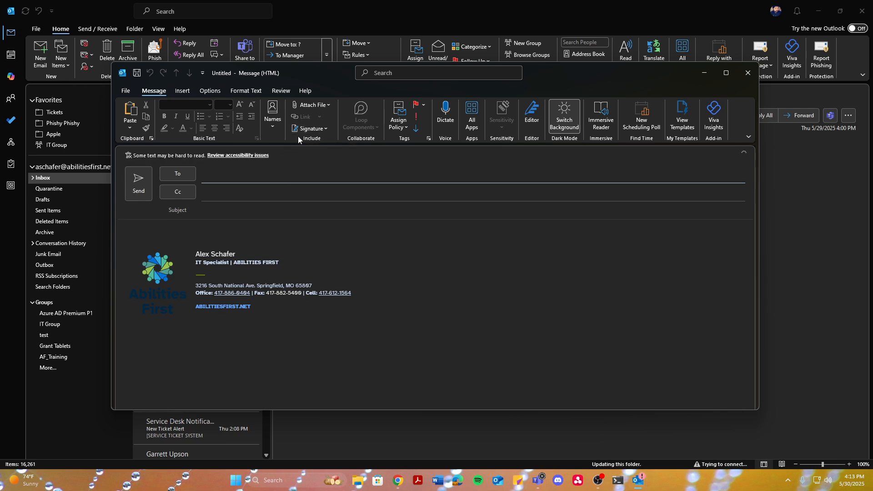
click(324, 131)
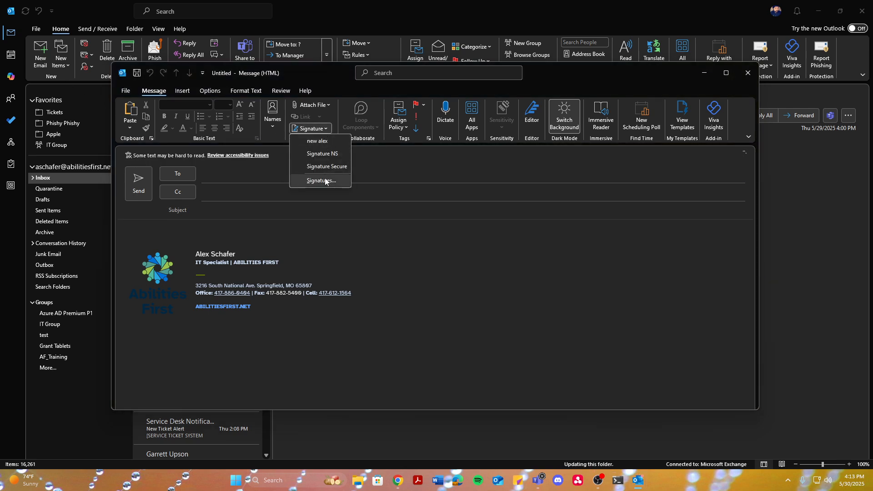
click(322, 181)
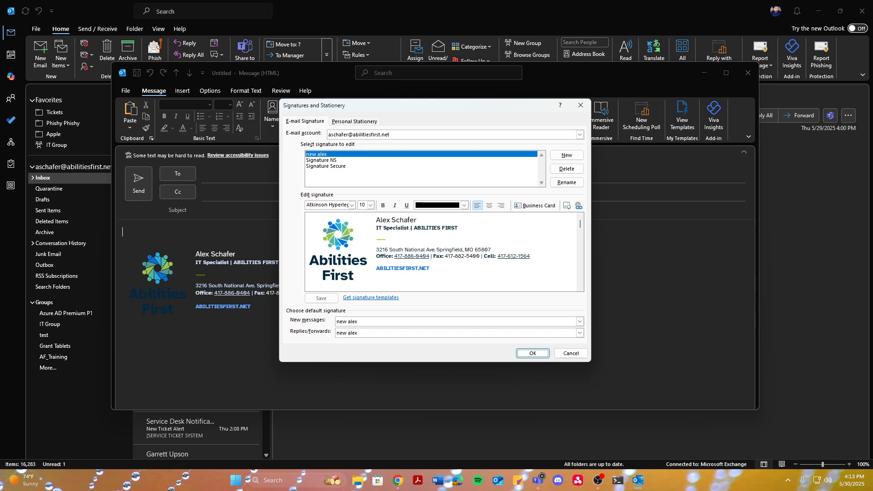
Step: Select the entire content of the current default signature and check the fonts available for it
click(417, 220)
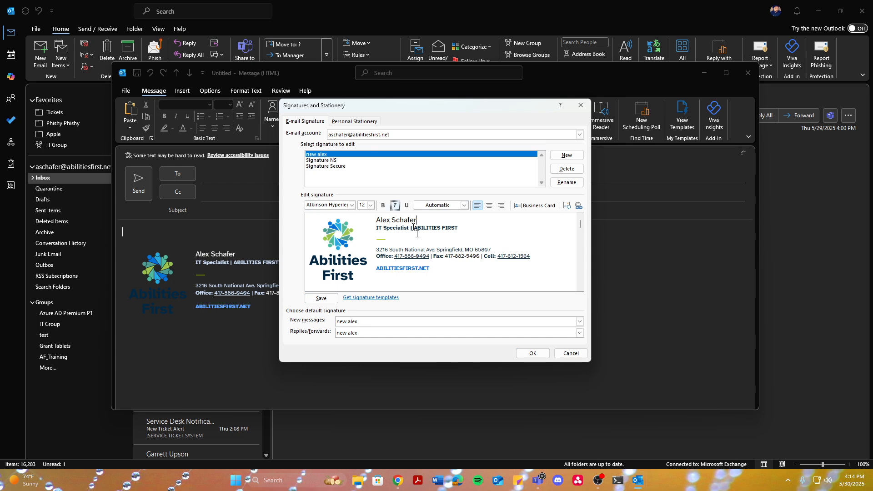
key(ctrl+a)
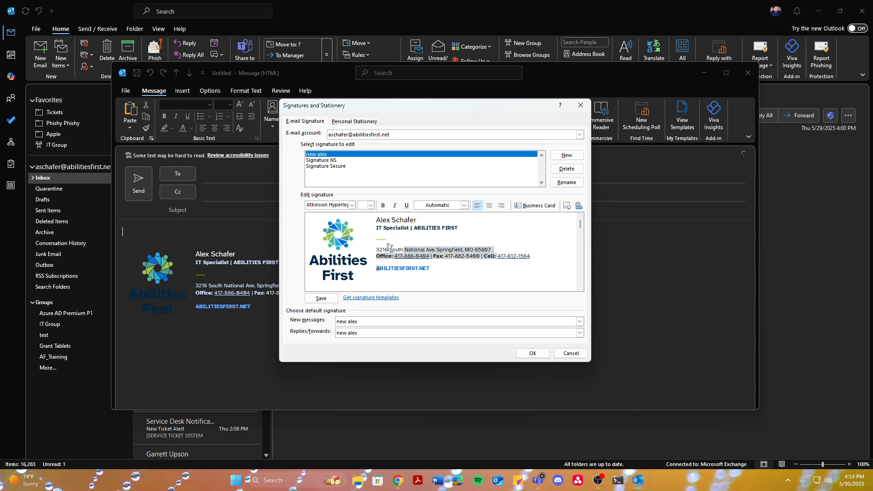
click(352, 205)
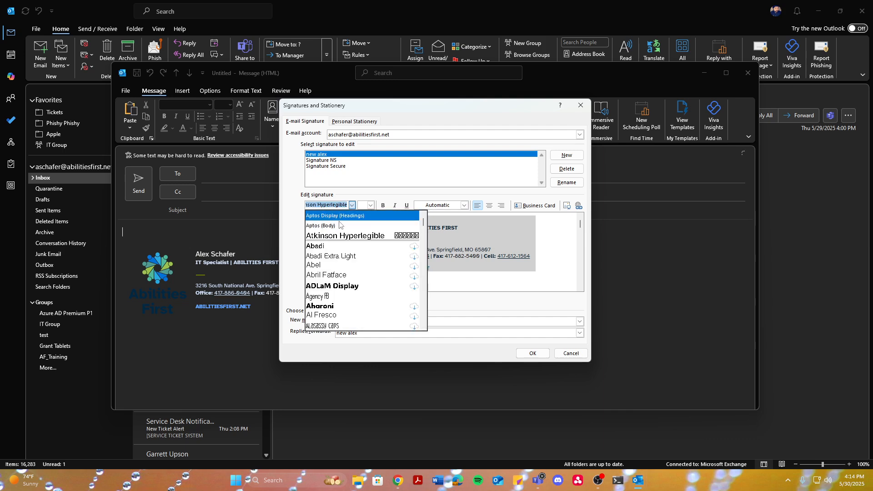
click(526, 247)
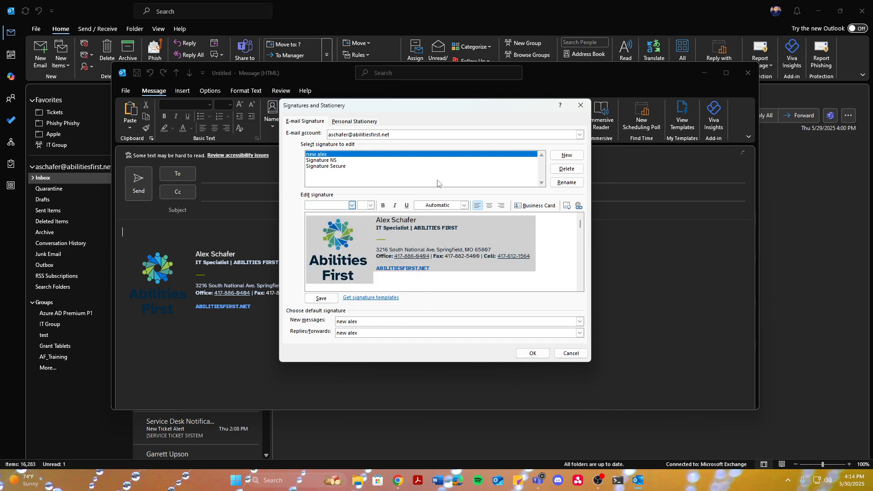
Step: Apply Atkinson Hyperlegible, Regular, size 12 as the new mail font, confirm the reply and forward font, and accept the stationery settings
click(347, 122)
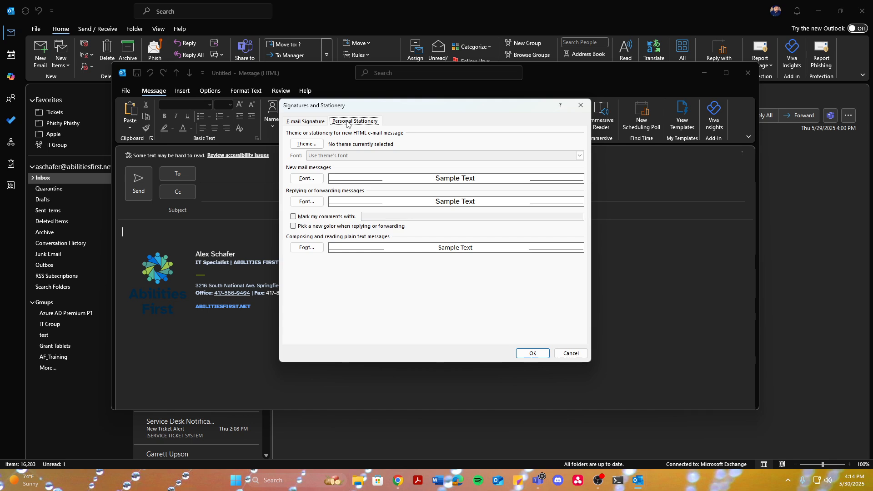
click(312, 183)
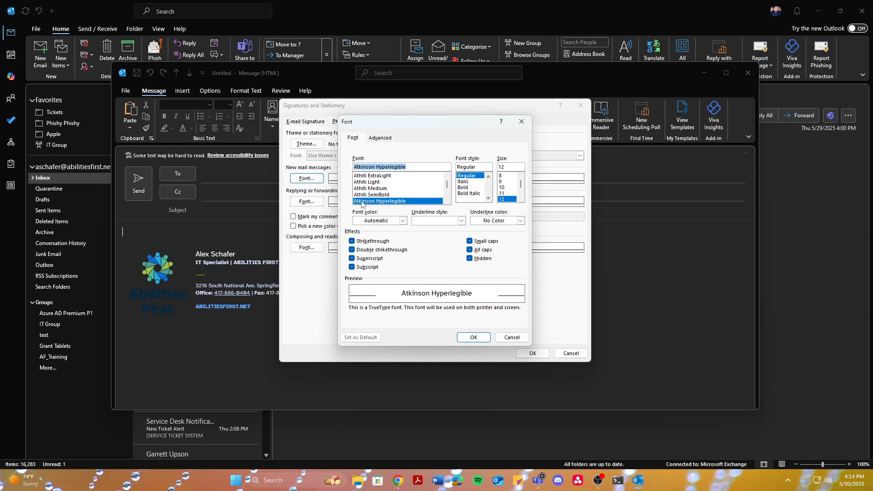
click(473, 337)
click(317, 202)
click(472, 337)
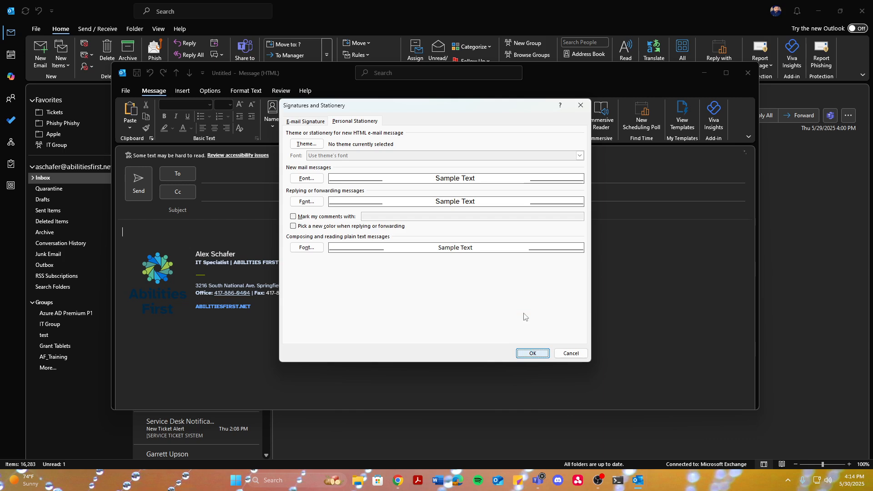
key(Return)
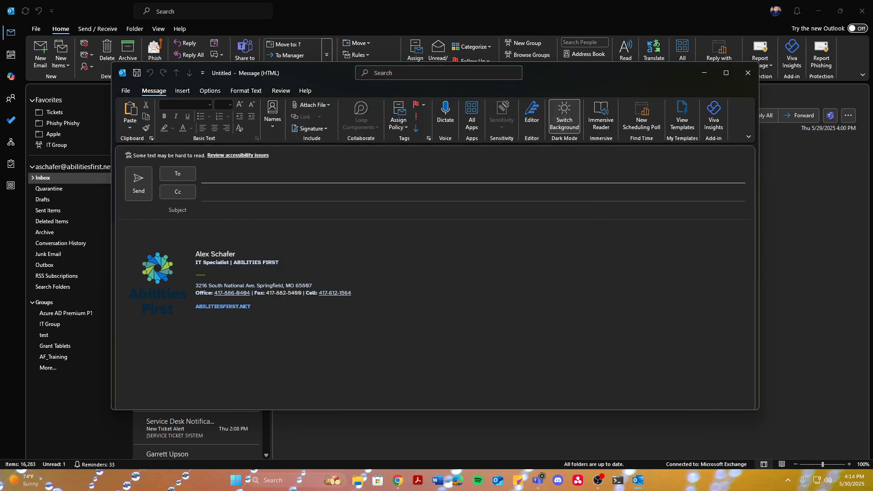
Step: Close the untitled message without saving it as a draft
click(747, 73)
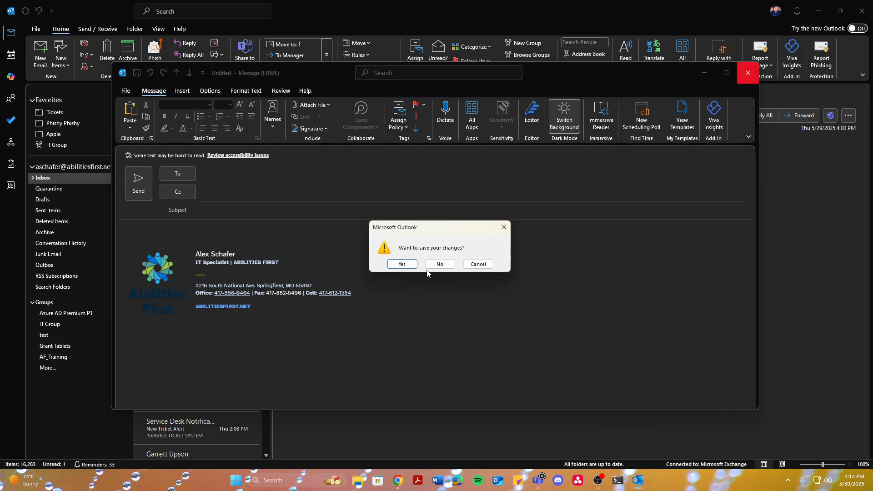
click(440, 264)
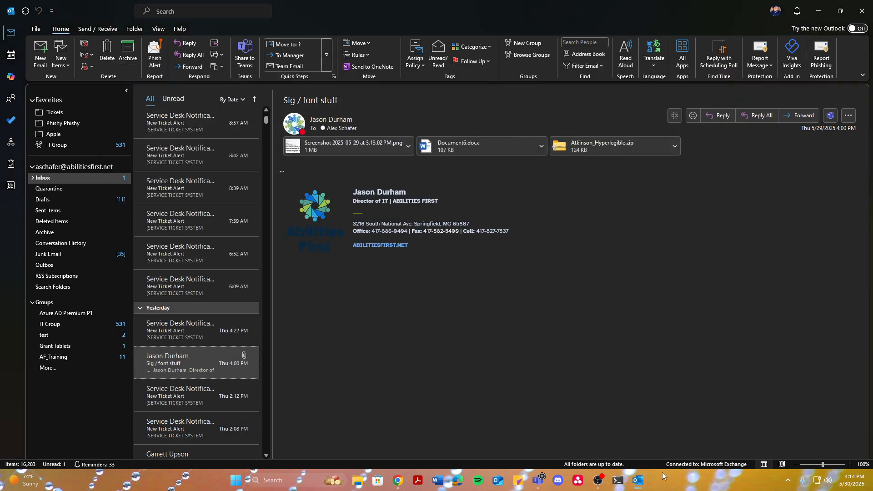
click(618, 481)
click(617, 482)
click(599, 481)
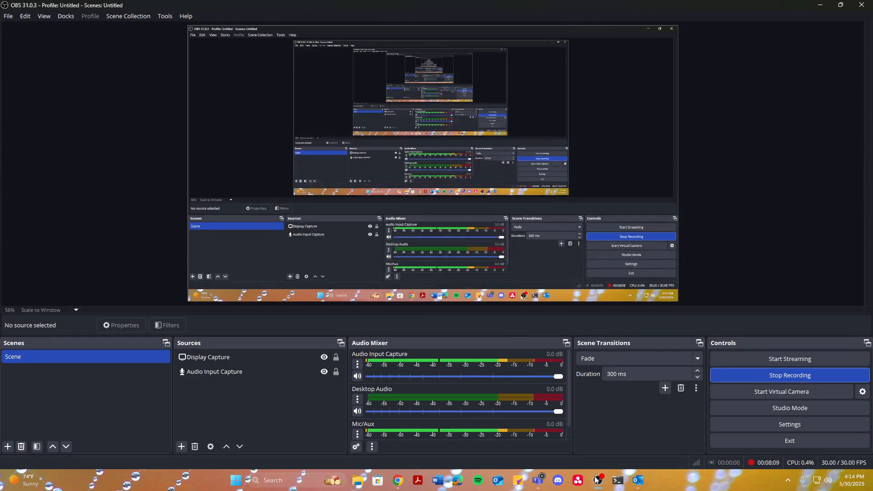